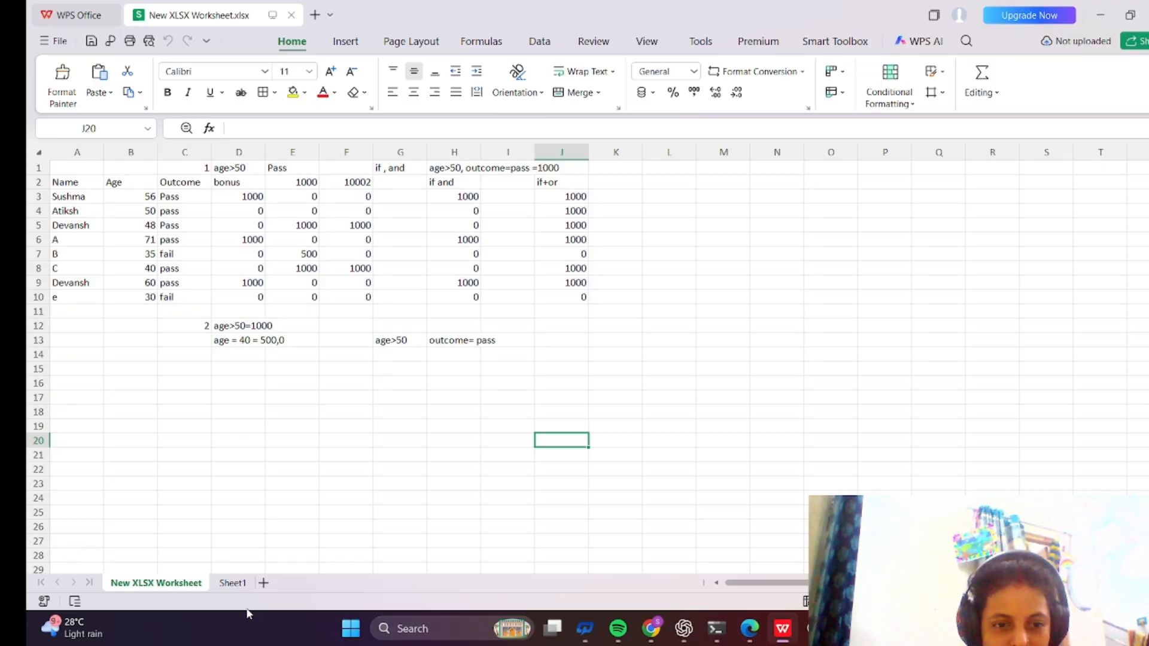
Convert the data range A2:F10 on the New XLSX Worksheet sheet into a table with headers and filtering.
{"action": "left_click", "coordinate": [235, 584]}
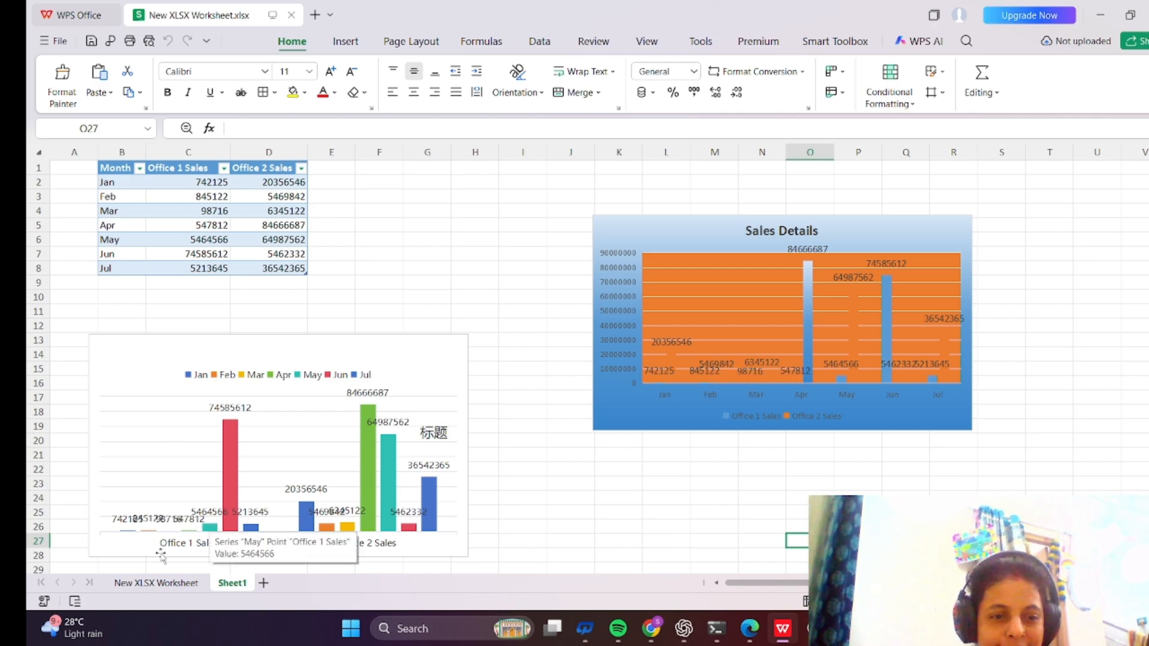
{"action": "left_click", "coordinate": [142, 584]}
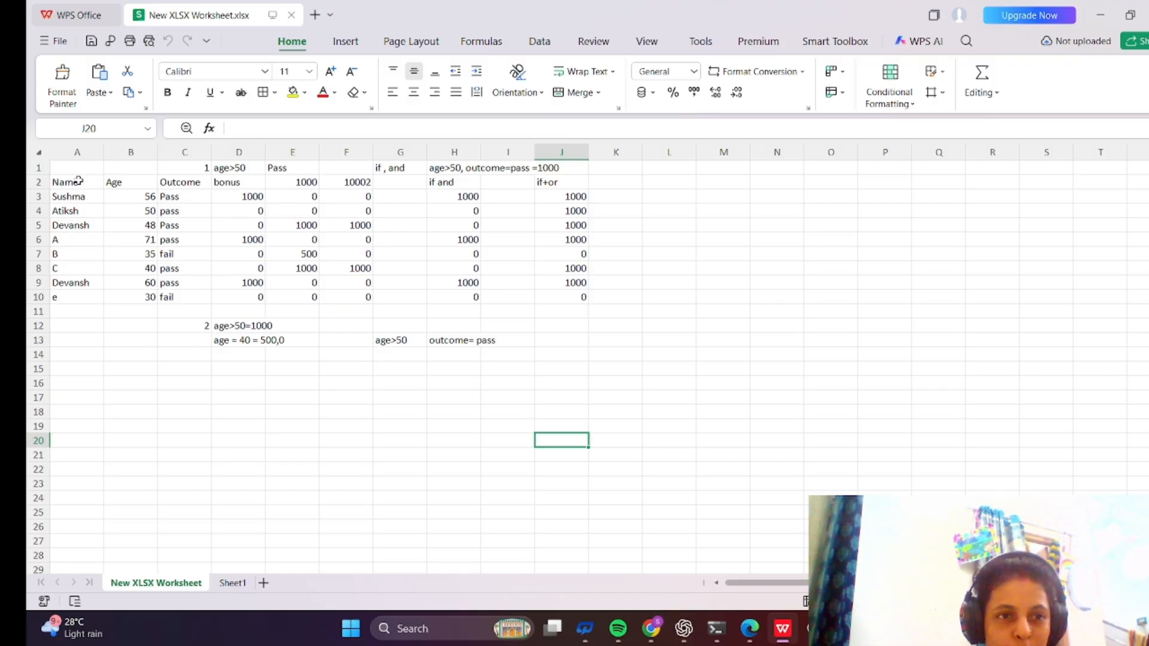
{"action": "left_click_drag", "start_coordinate": [62, 182], "coordinate": [328, 300]}
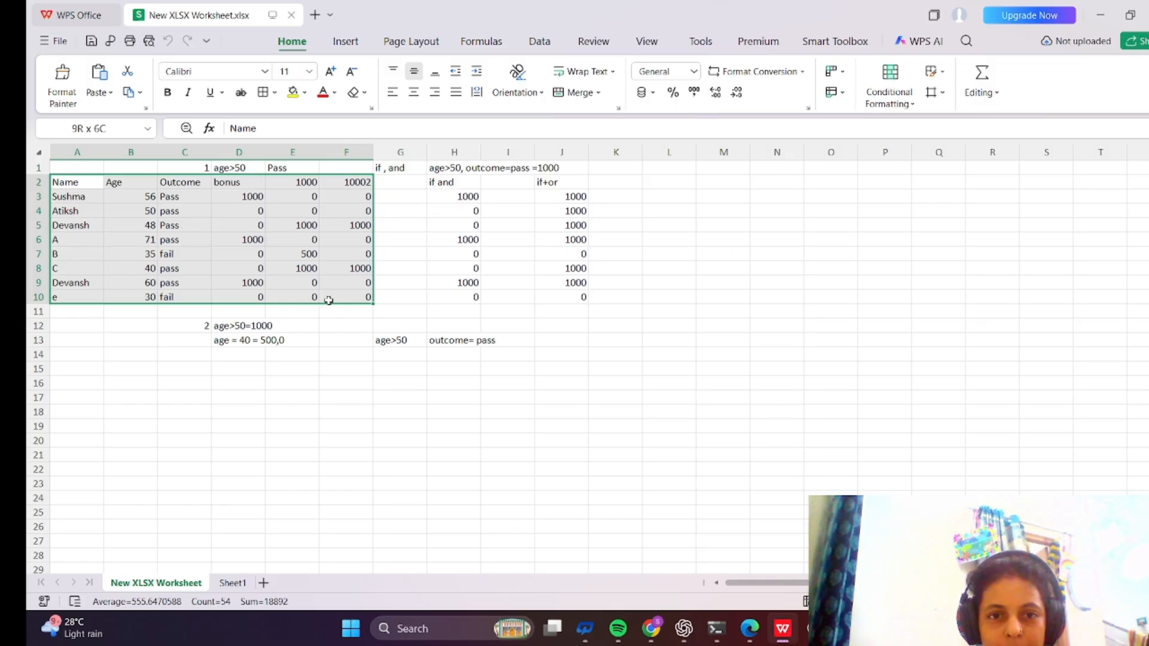
{"action": "left_click_drag", "start_coordinate": [329, 300], "coordinate": [329, 300]}
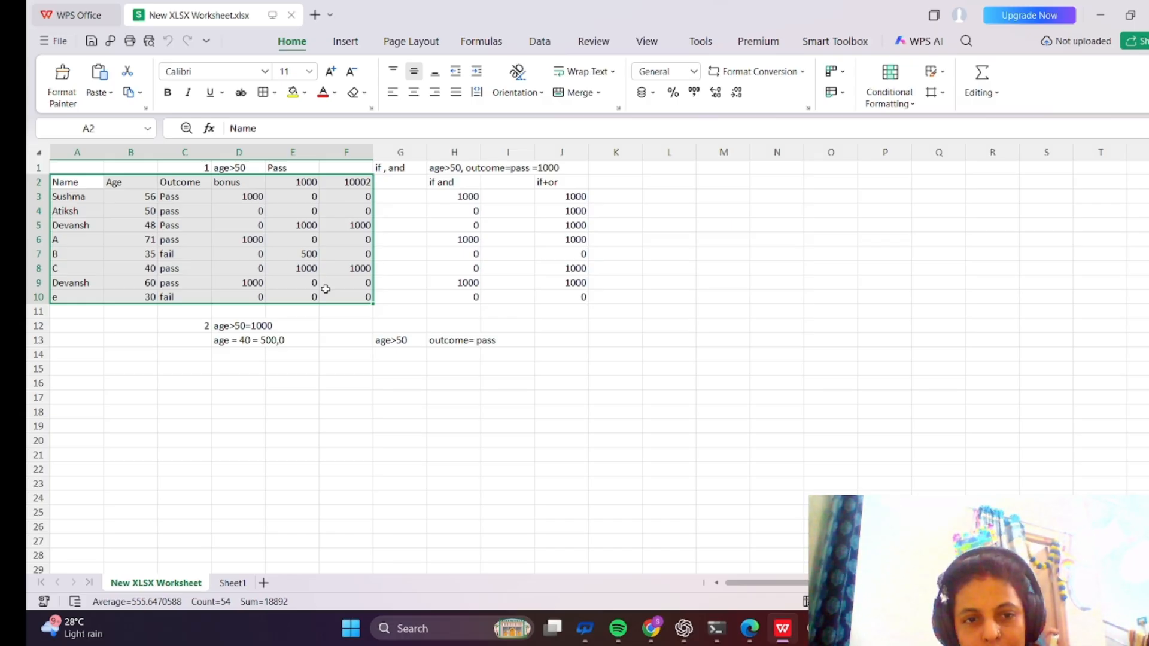
{"action": "key", "text": "ctrl+t"}
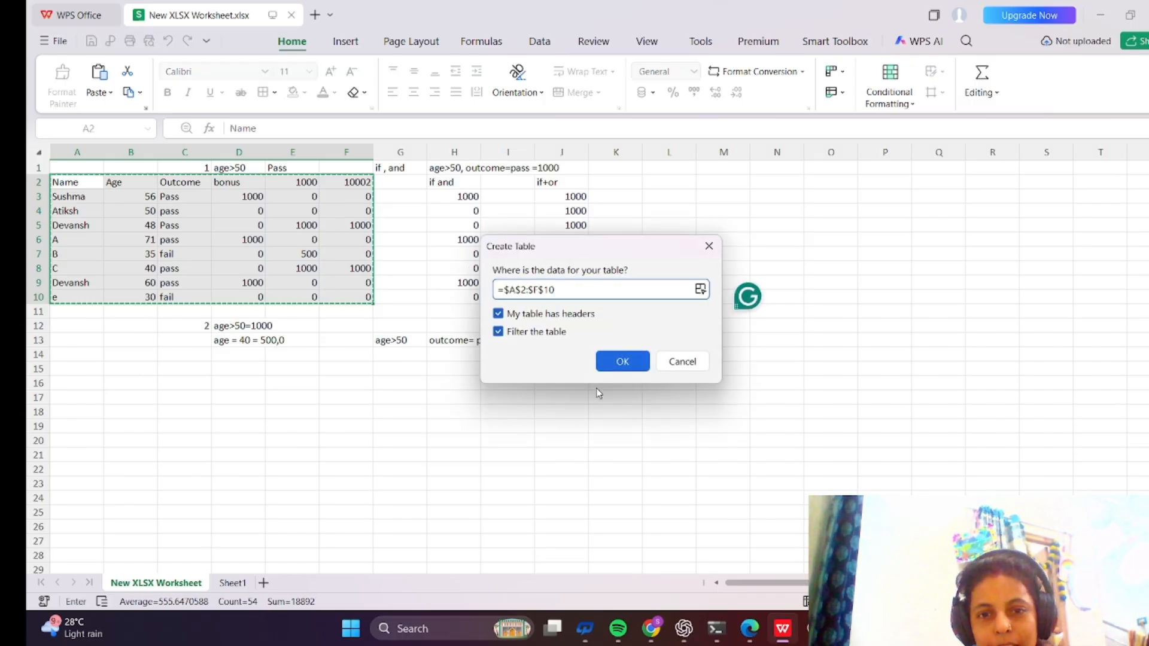
{"action": "left_click", "coordinate": [617, 363]}
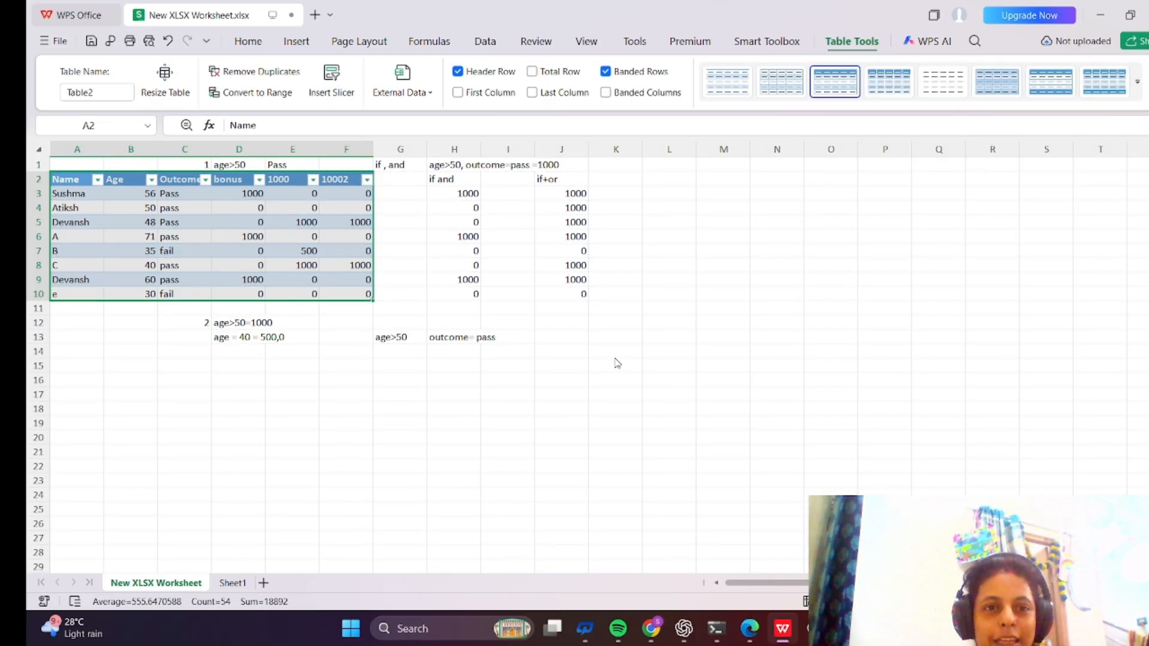
{"action": "left_click", "coordinate": [419, 474]}
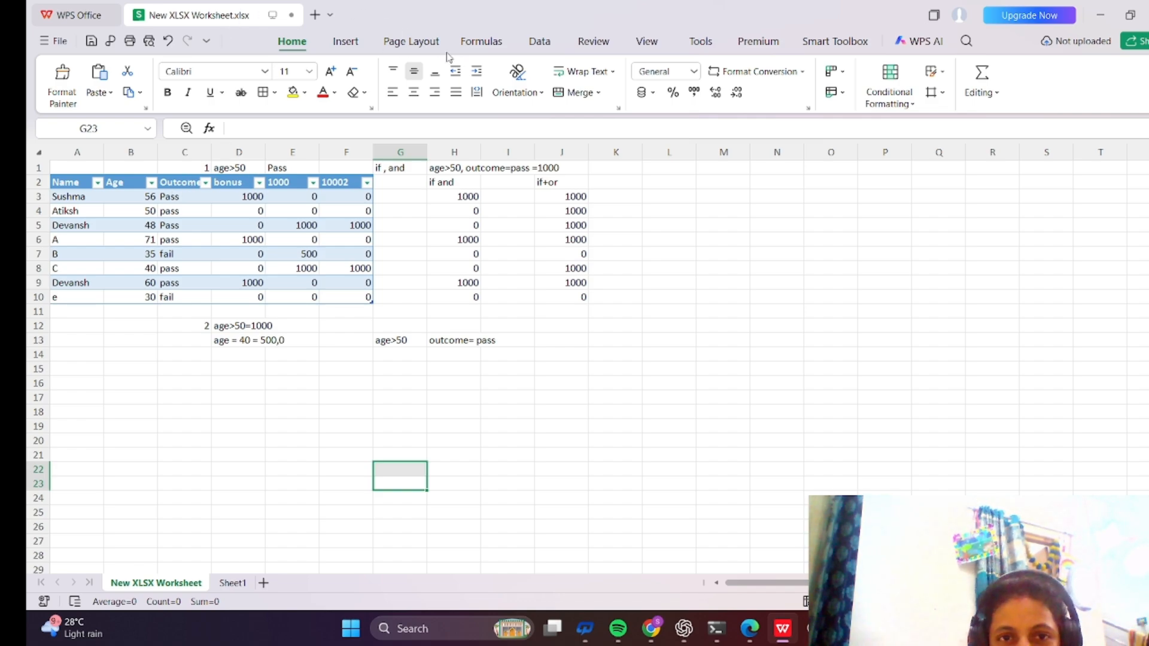
Apply the White-Red color scale conditional format to the selected empty cell.
{"action": "left_click", "coordinate": [914, 106]}
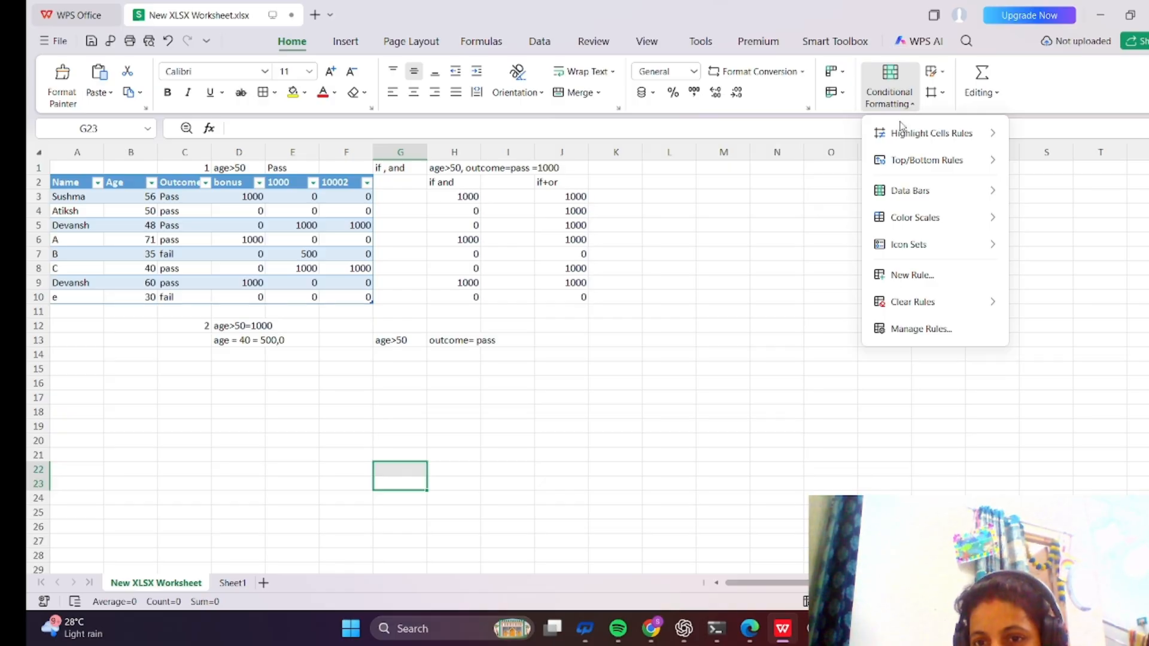
{"action": "mouse_move", "coordinate": [895, 139]}
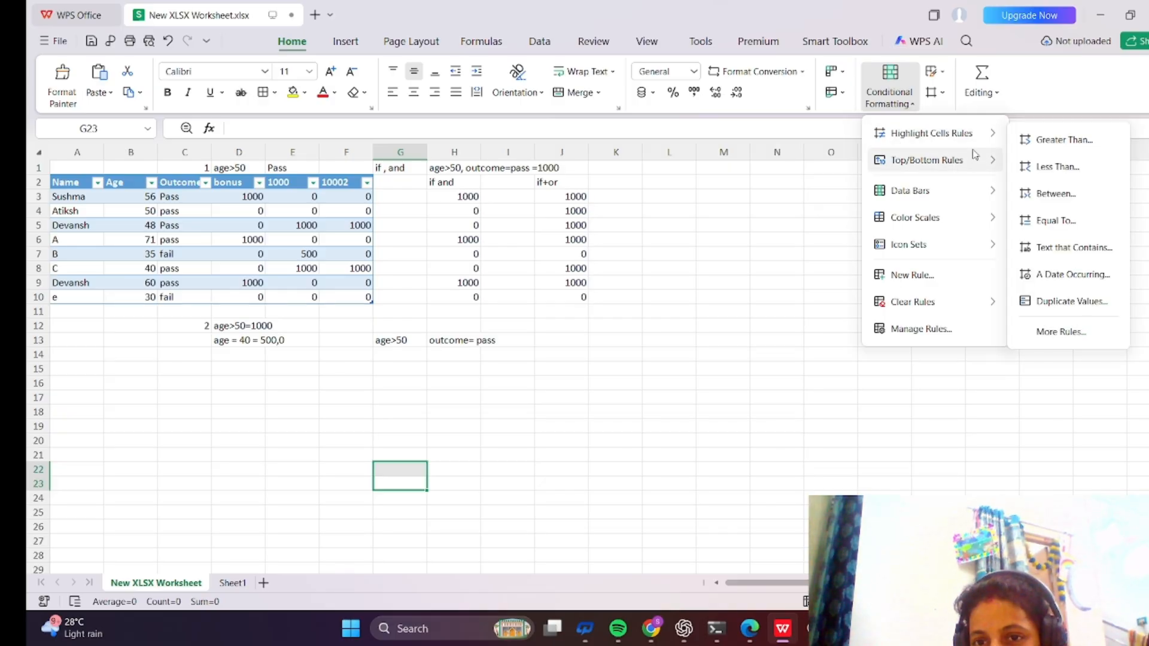
{"action": "mouse_move", "coordinate": [926, 228]}
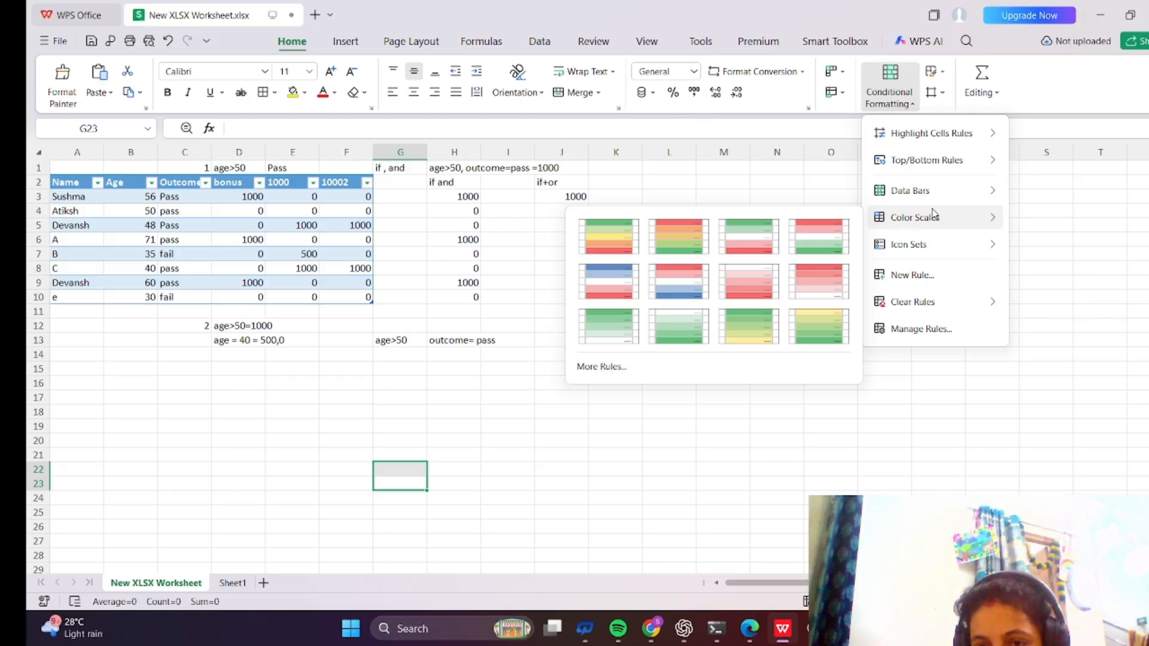
{"action": "left_click", "coordinate": [821, 249]}
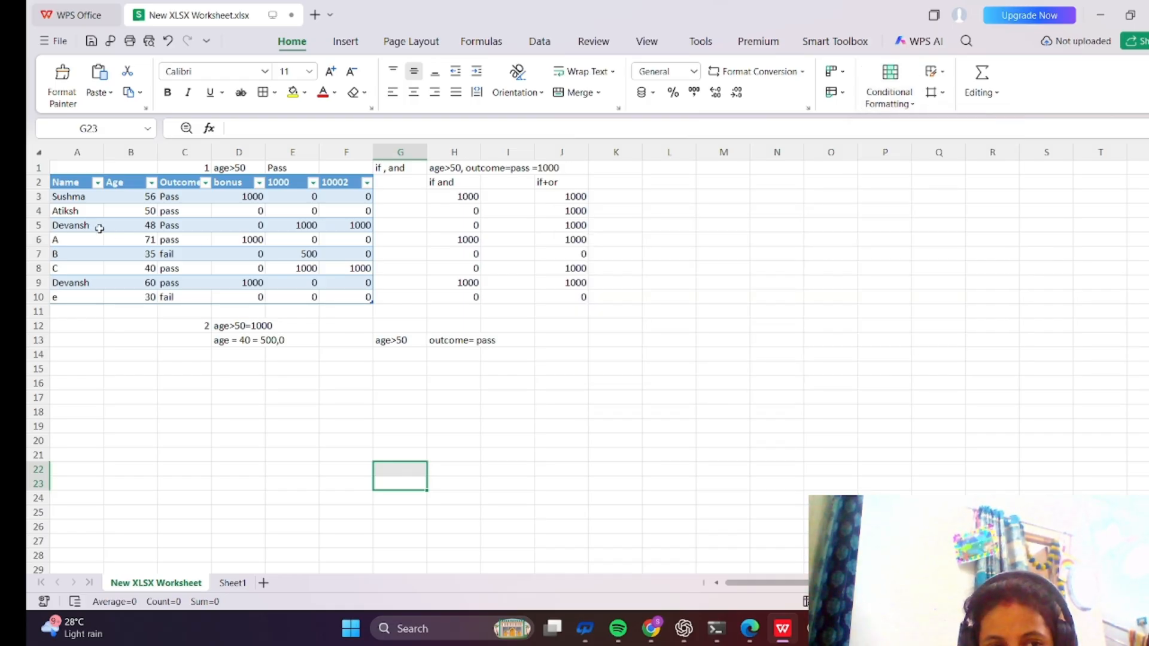
{"action": "left_click", "coordinate": [52, 183]}
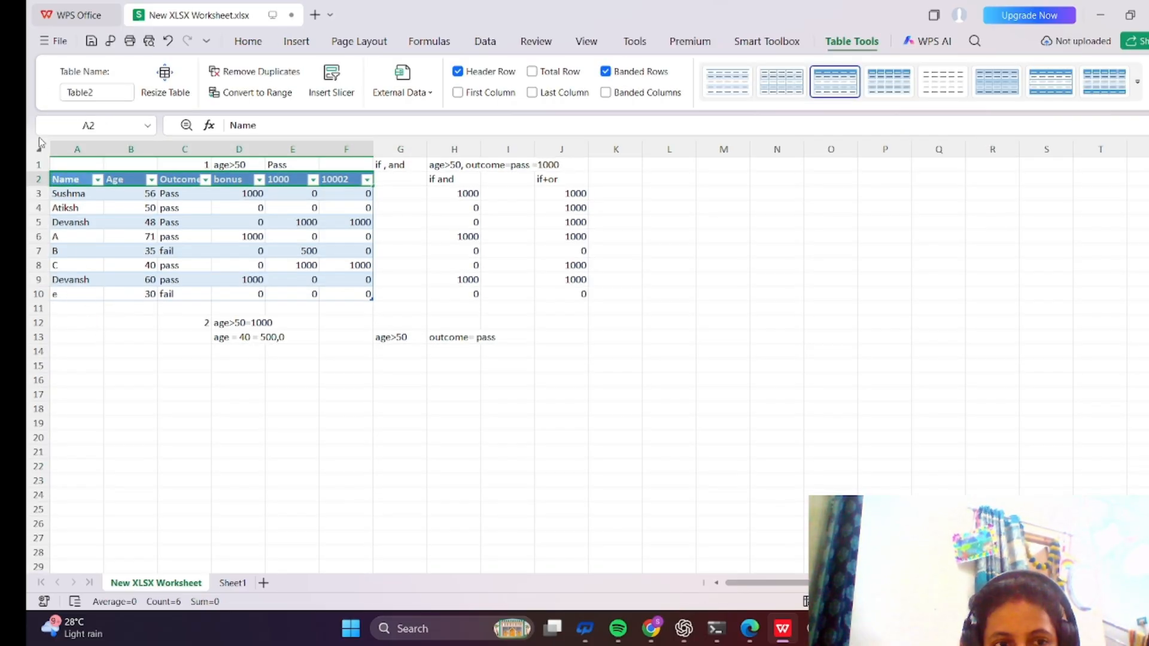
{"action": "left_click", "coordinate": [55, 180]}
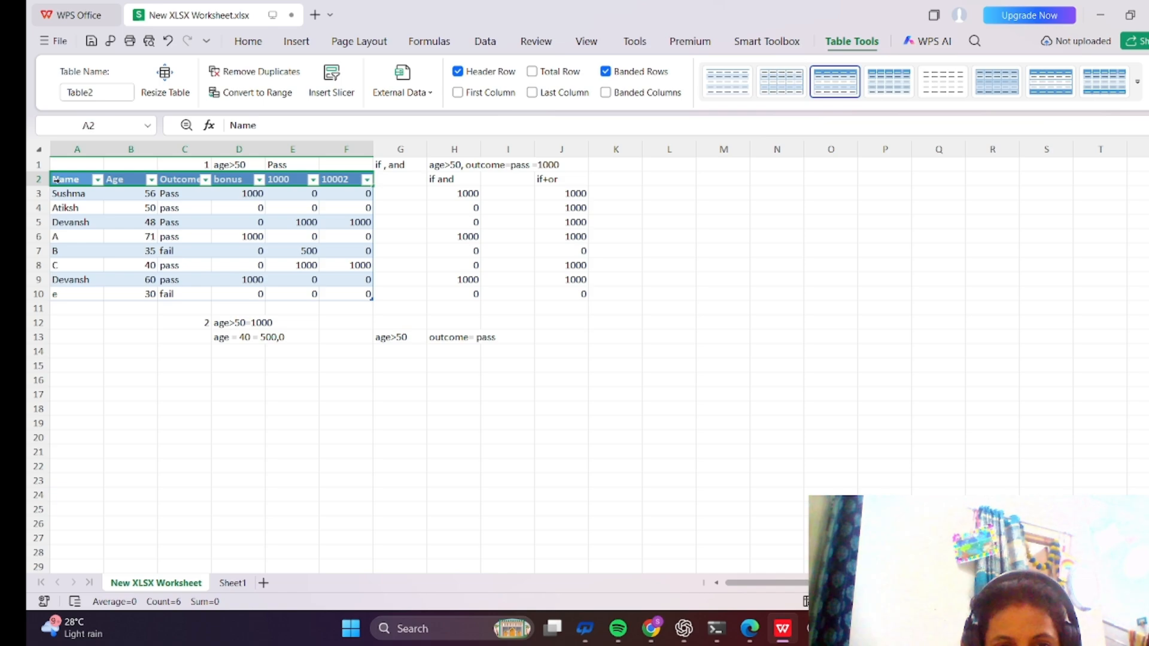
{"action": "left_click", "coordinate": [127, 350]}
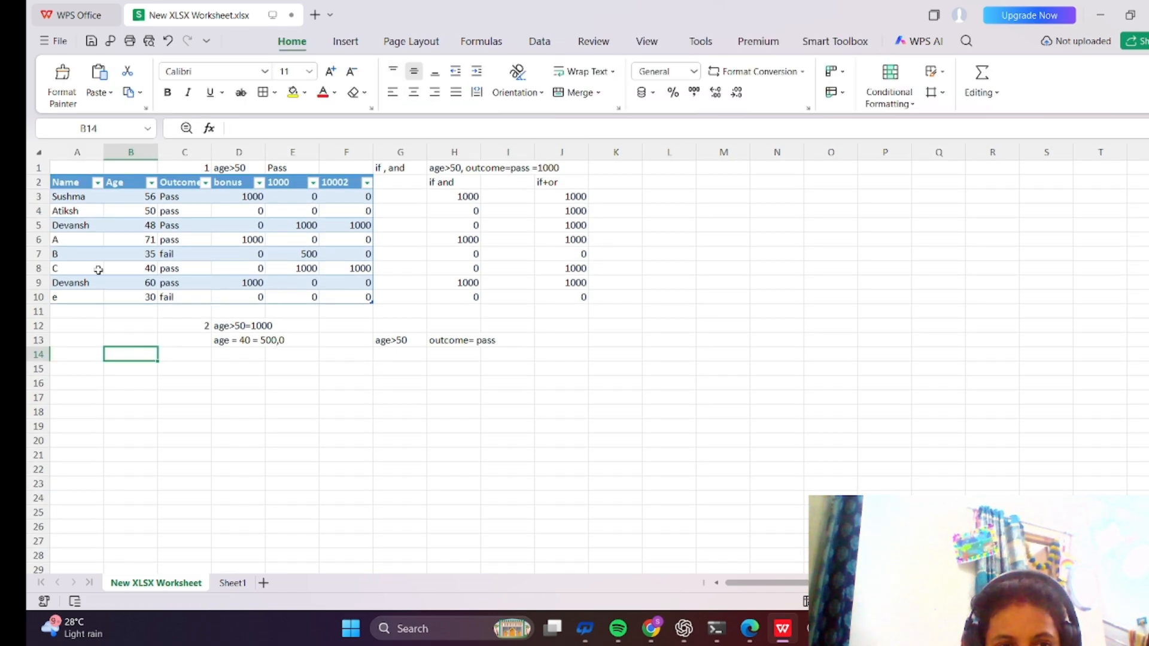
Select the Name column's data and apply the White-Red color scale conditional format to it.
{"action": "left_click", "coordinate": [76, 177]}
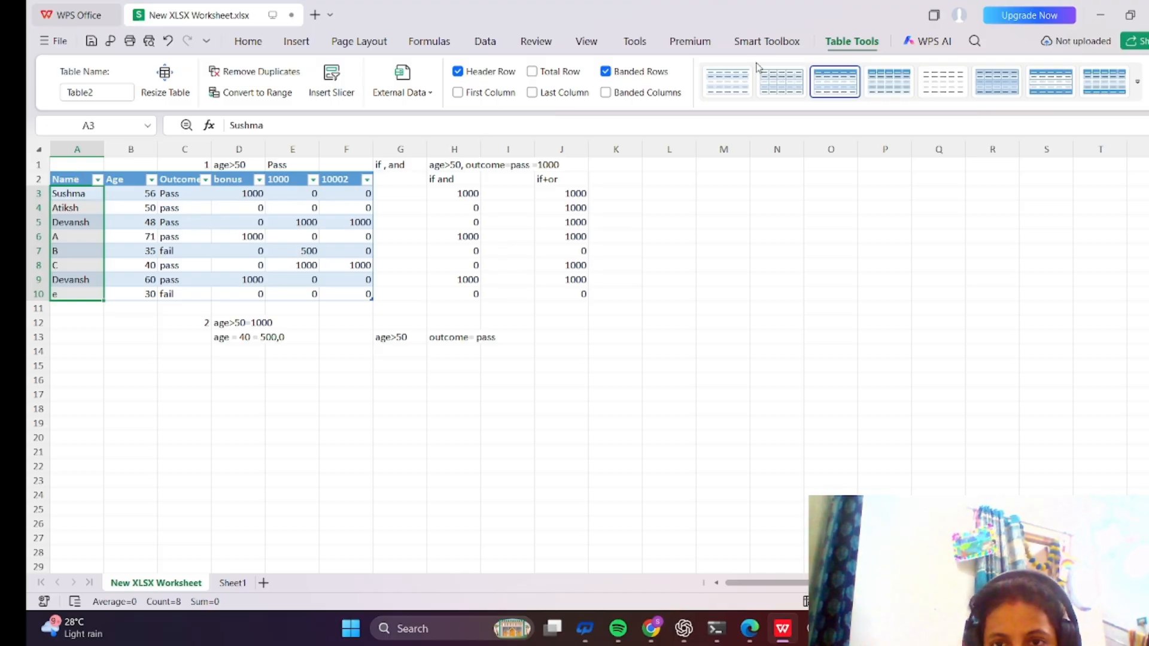
{"action": "left_click", "coordinate": [248, 47]}
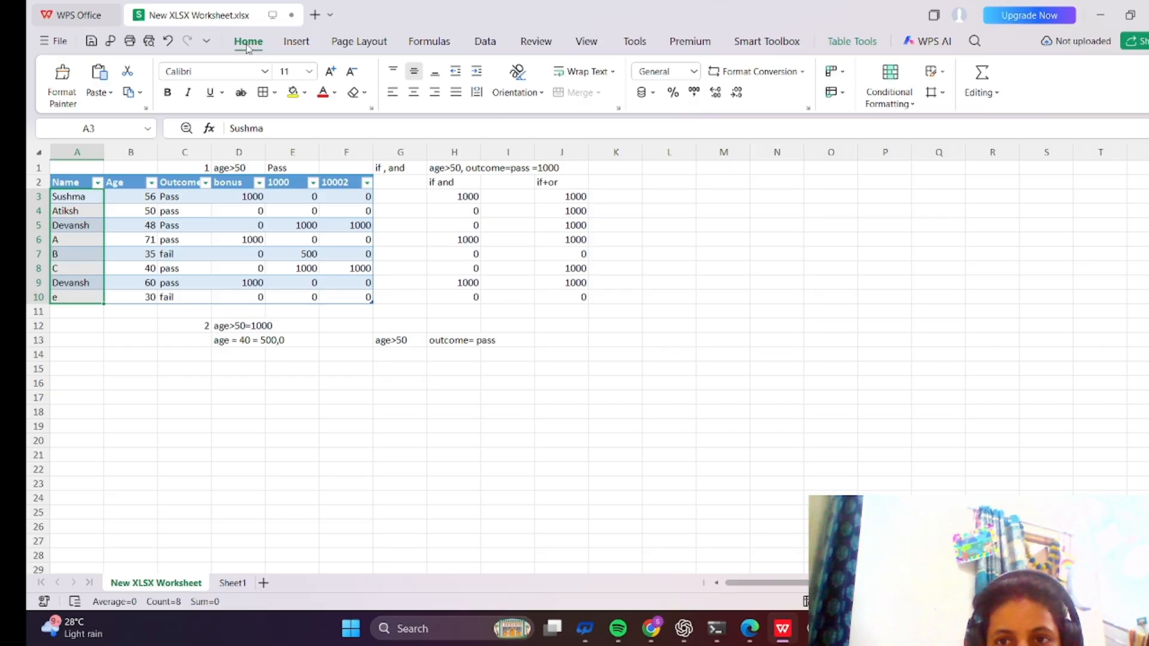
{"action": "left_click", "coordinate": [911, 105]}
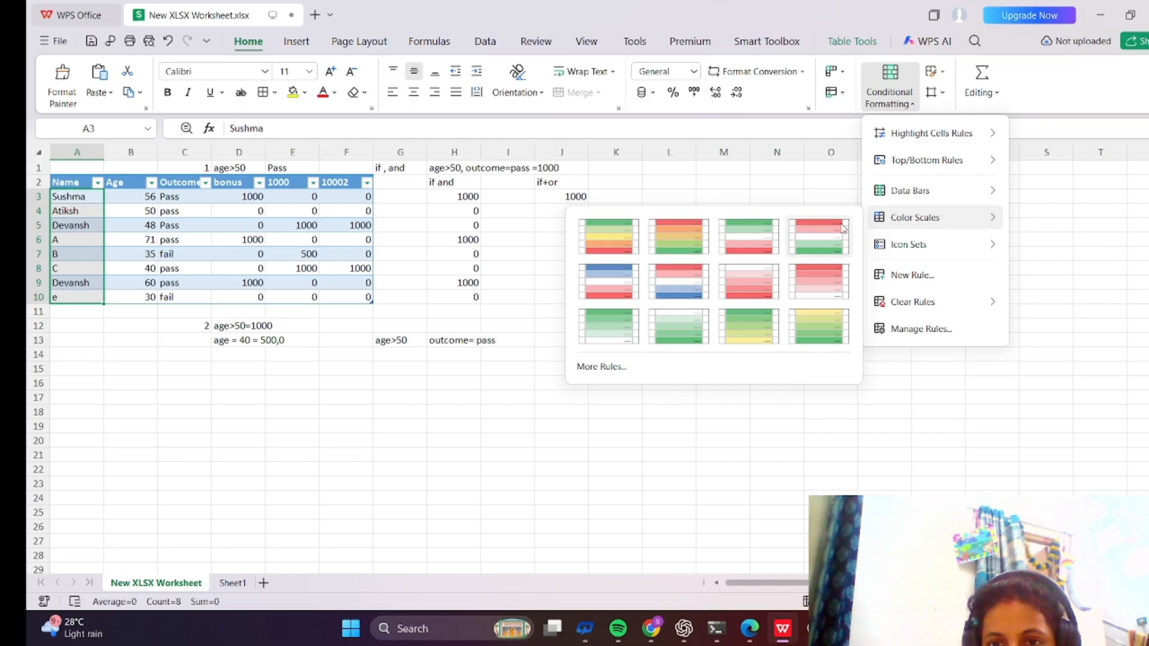
{"action": "left_click", "coordinate": [817, 247]}
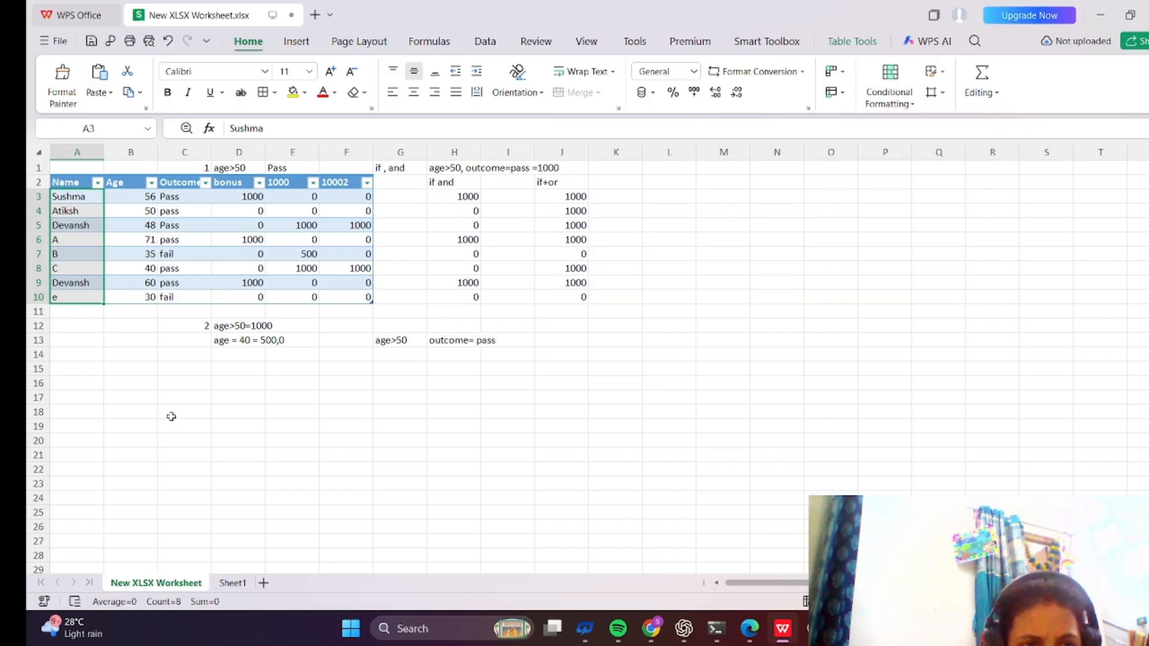
Highlight cells in A2:F10 greater than 500 with Light Red Fill with Dark Red Text.
{"action": "left_click", "coordinate": [100, 271]}
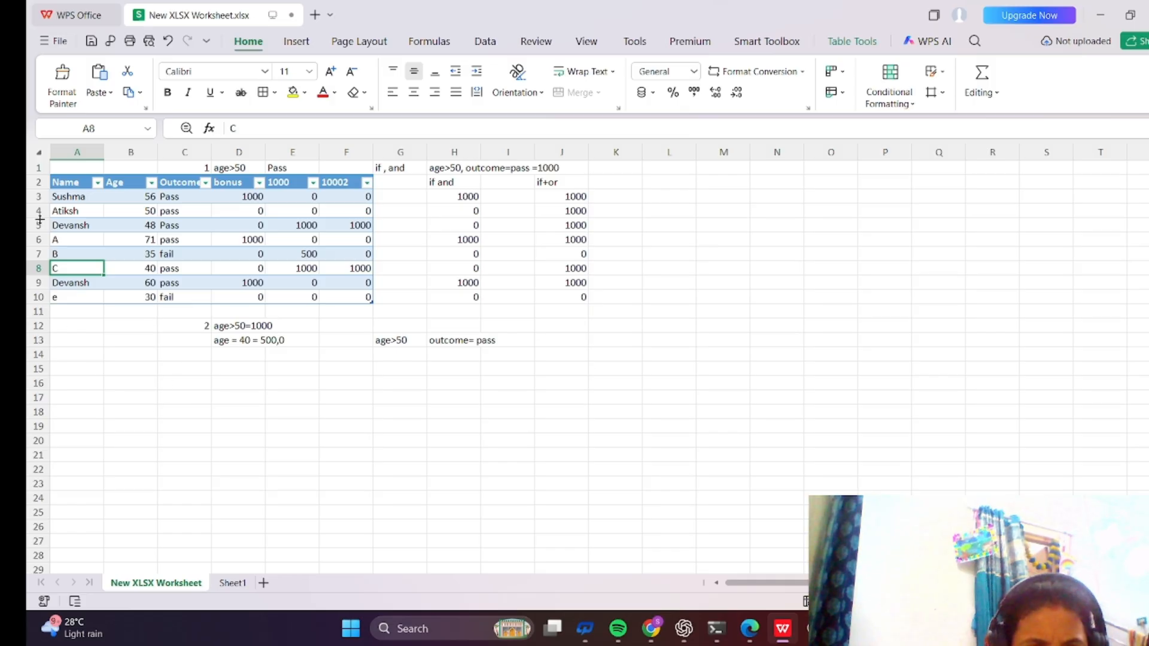
{"action": "left_click", "coordinate": [66, 186]}
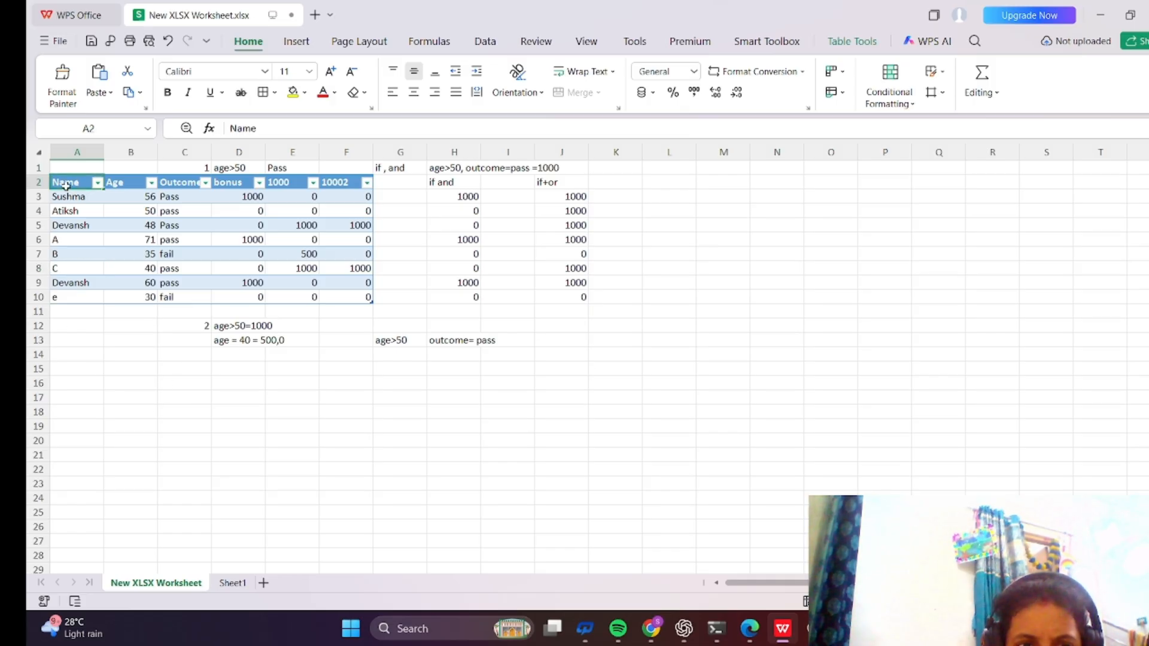
{"action": "left_click_drag", "start_coordinate": [70, 186], "coordinate": [327, 298]}
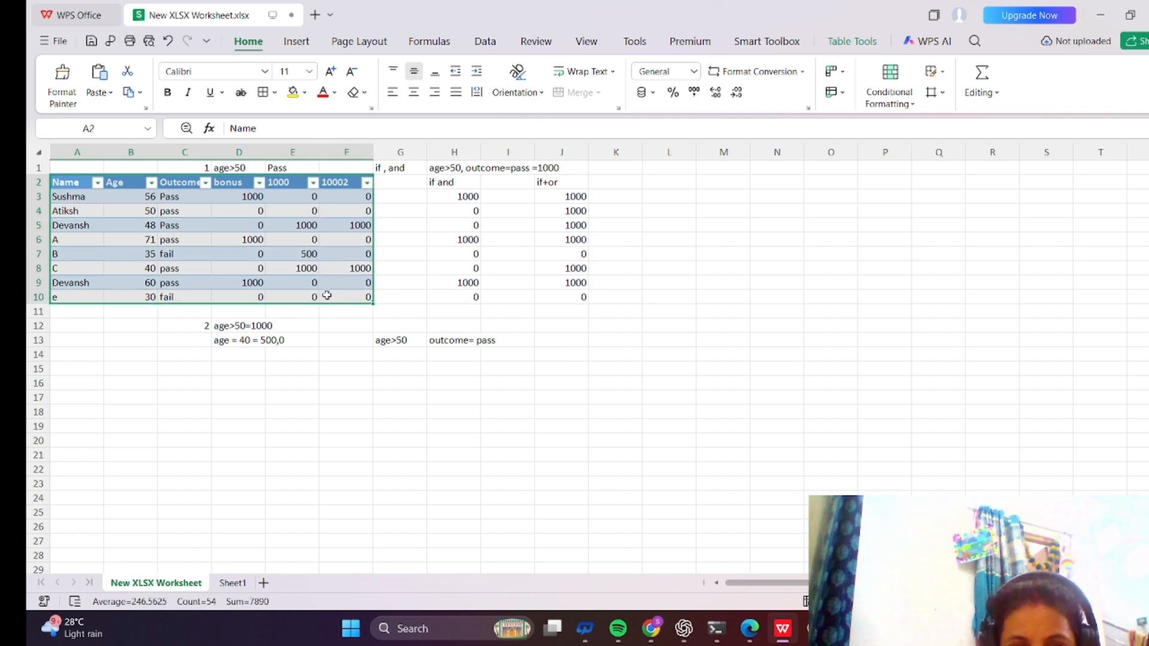
{"action": "left_click", "coordinate": [911, 105]}
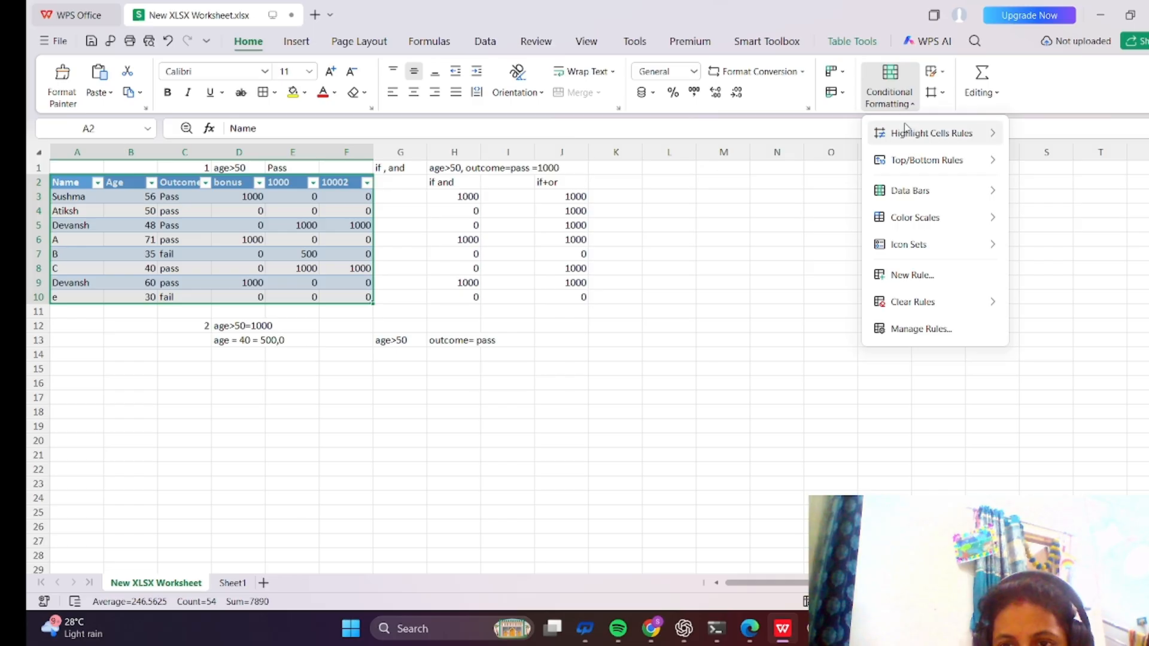
{"action": "mouse_move", "coordinate": [918, 140]}
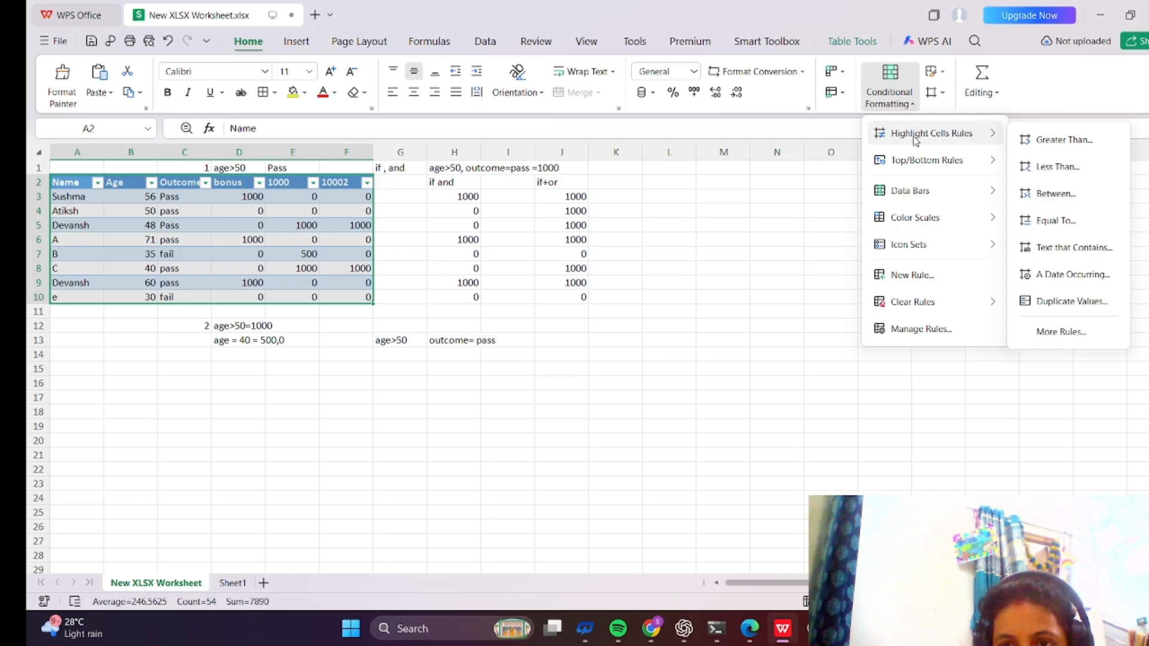
{"action": "left_click", "coordinate": [1059, 141]}
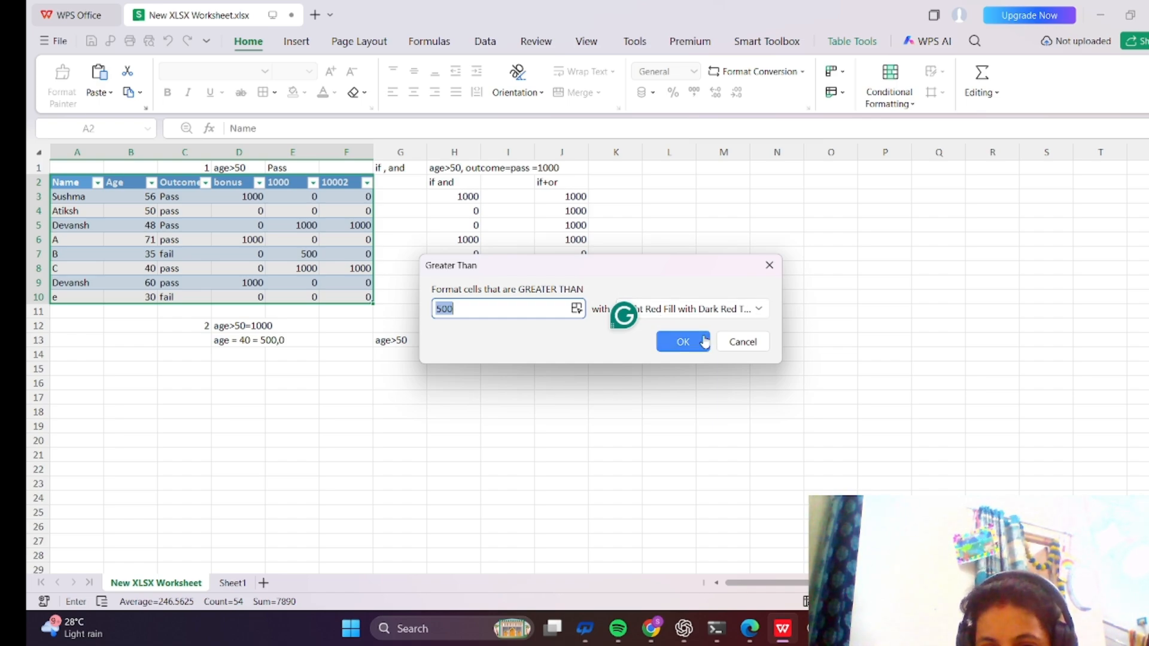
{"action": "left_click", "coordinate": [683, 342]}
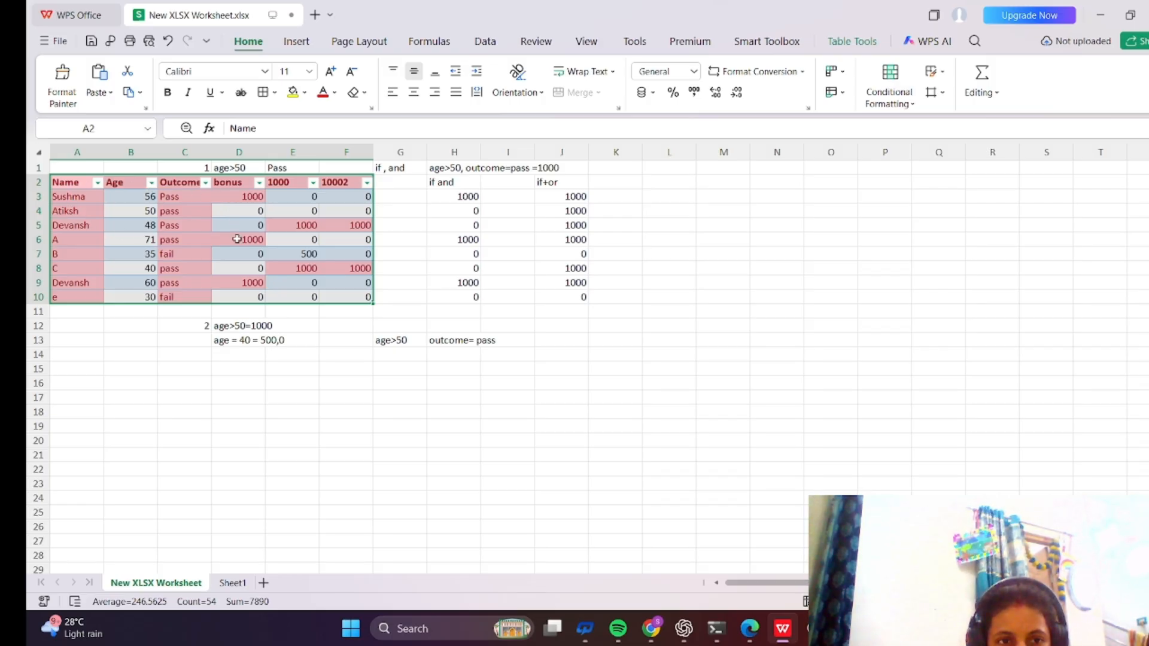
Clear the conditional formatting rules from the selected table cells.
{"action": "left_click_drag", "start_coordinate": [57, 183], "coordinate": [96, 298]}
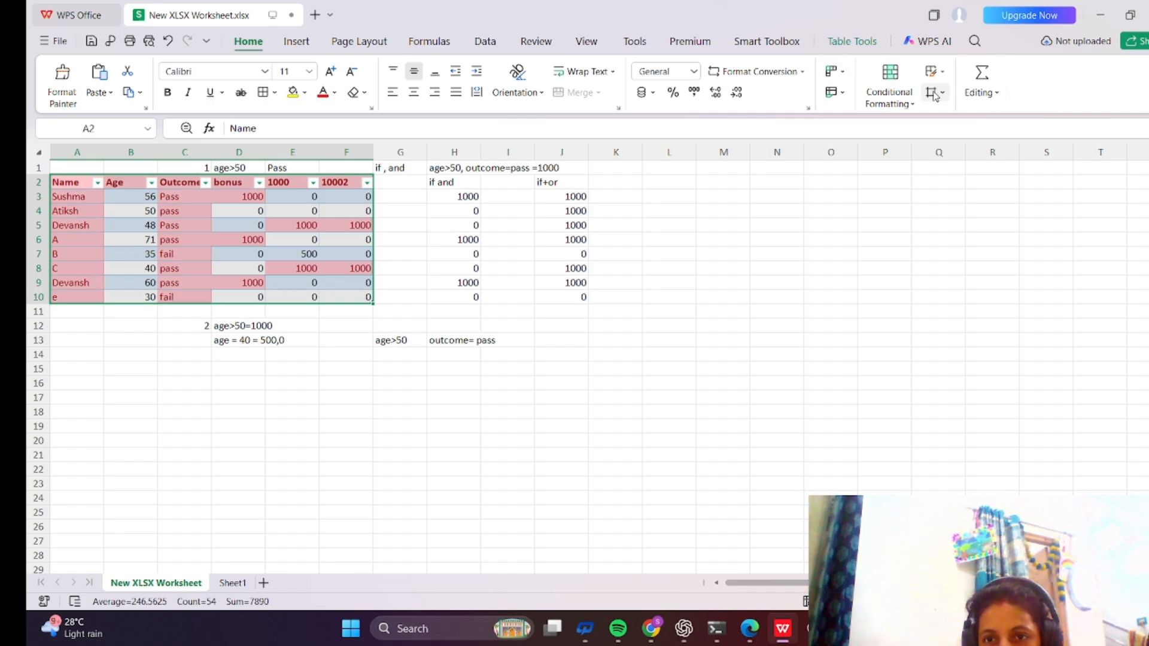
{"action": "left_click", "coordinate": [914, 109]}
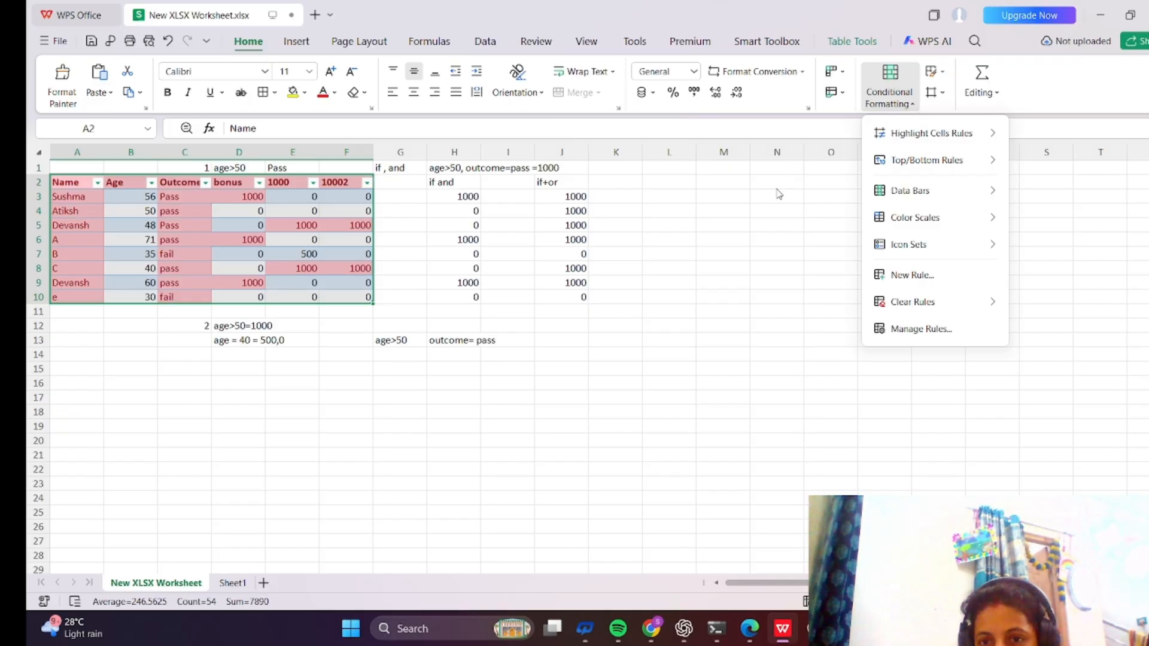
{"action": "mouse_move", "coordinate": [934, 302]}
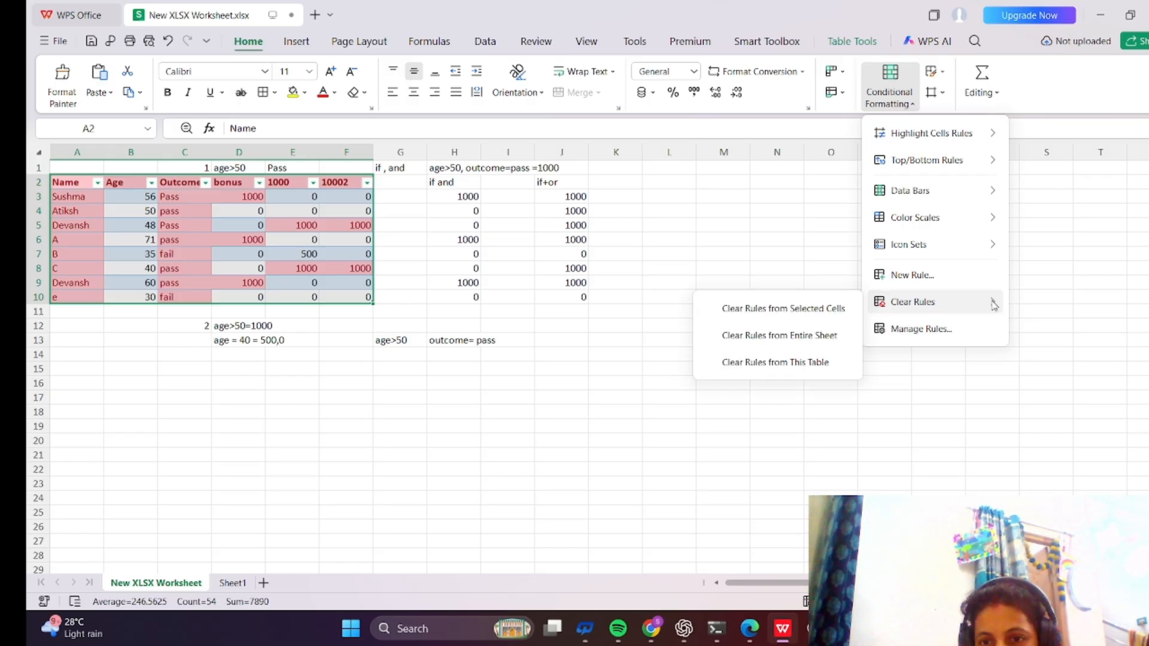
{"action": "mouse_move", "coordinate": [996, 301]}
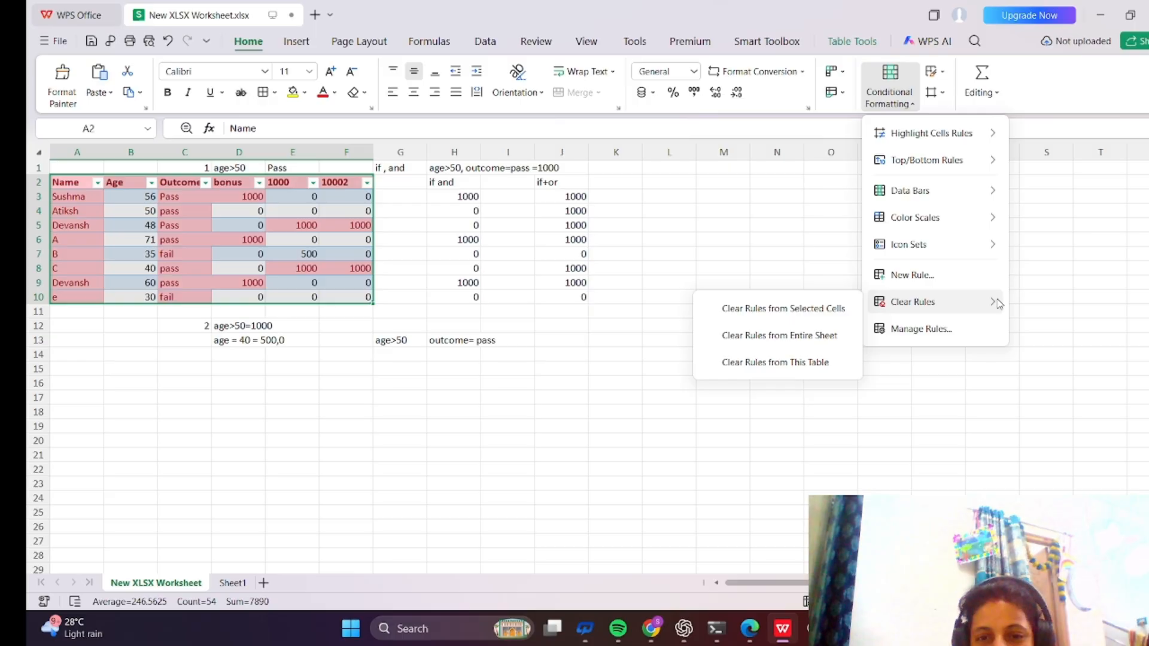
{"action": "left_click", "coordinate": [815, 310]}
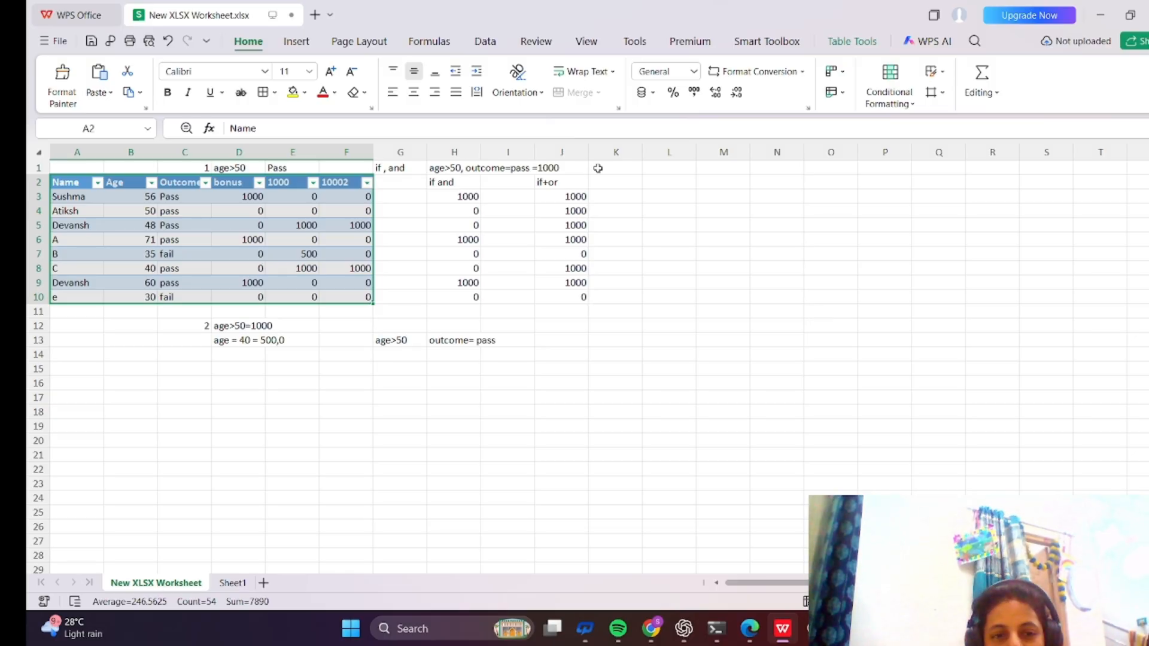
Select the Name column's data and apply a magenta solid fill data bar conditional format.
{"action": "left_click", "coordinate": [76, 175]}
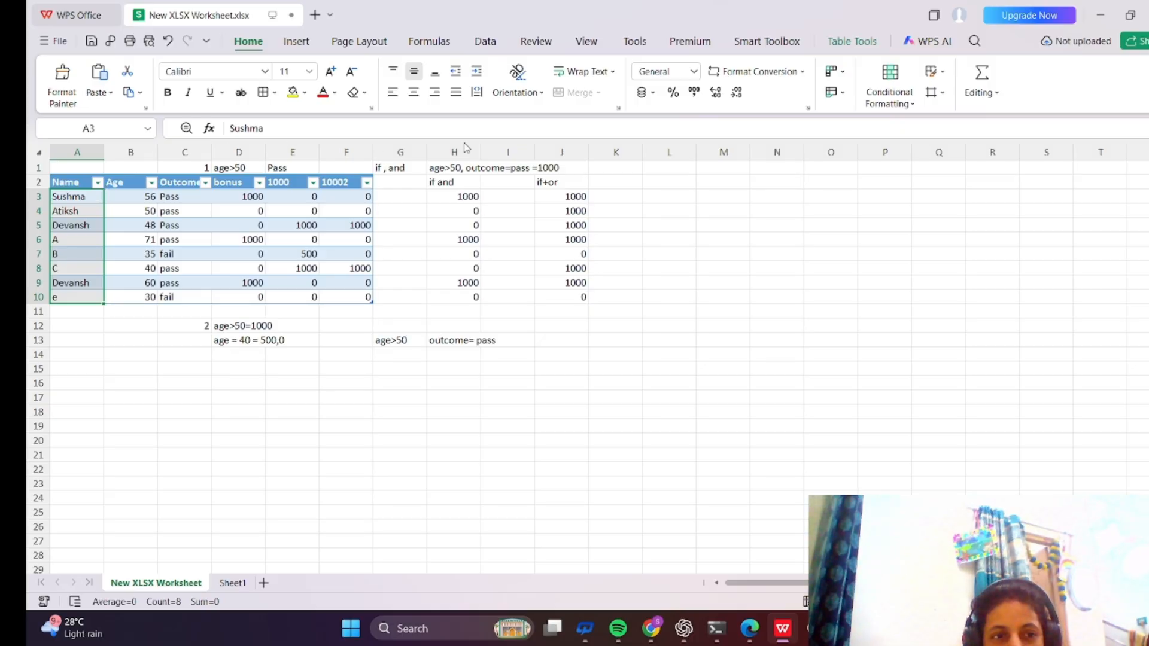
{"action": "left_click", "coordinate": [914, 109]}
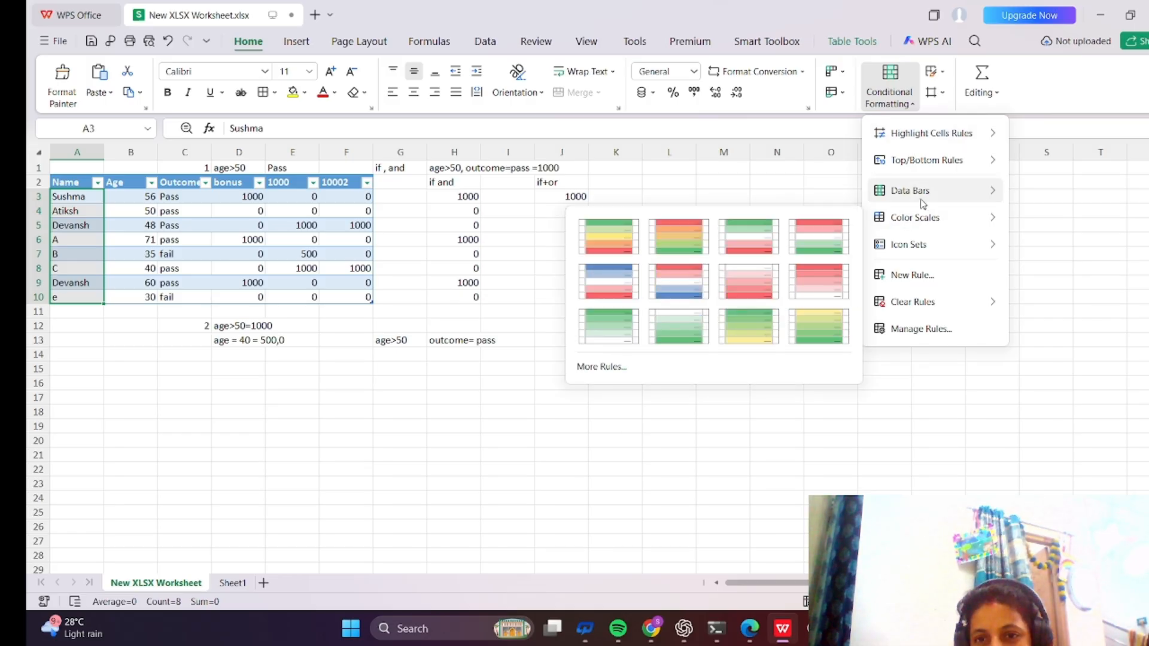
{"action": "mouse_move", "coordinate": [966, 190]}
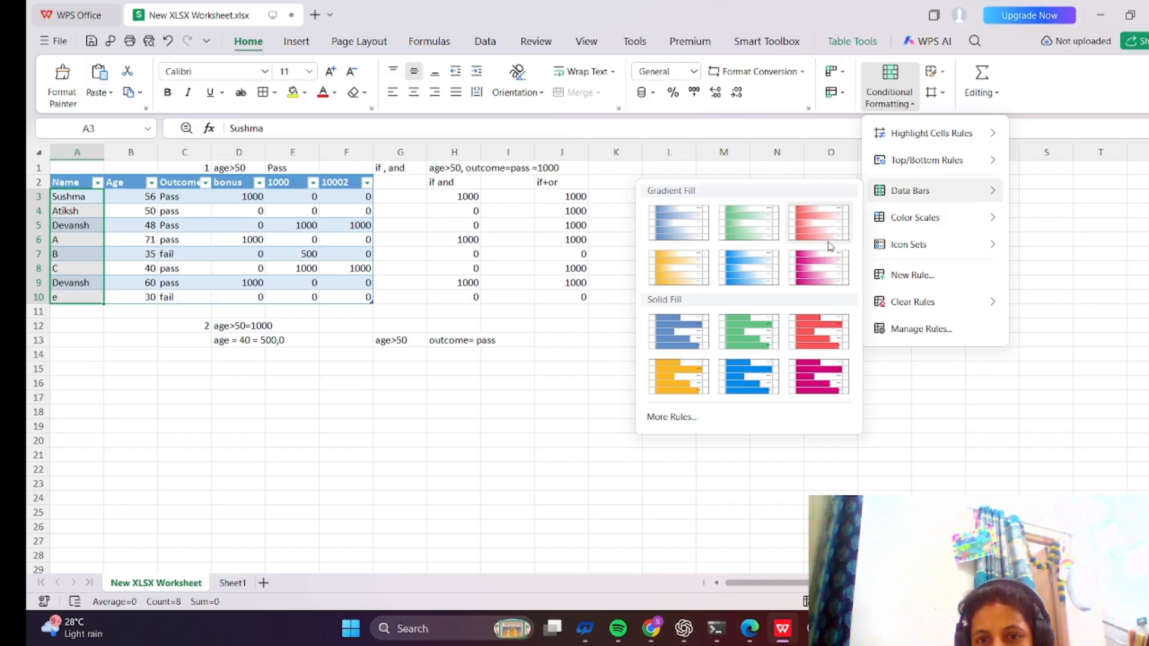
{"action": "left_click", "coordinate": [831, 379]}
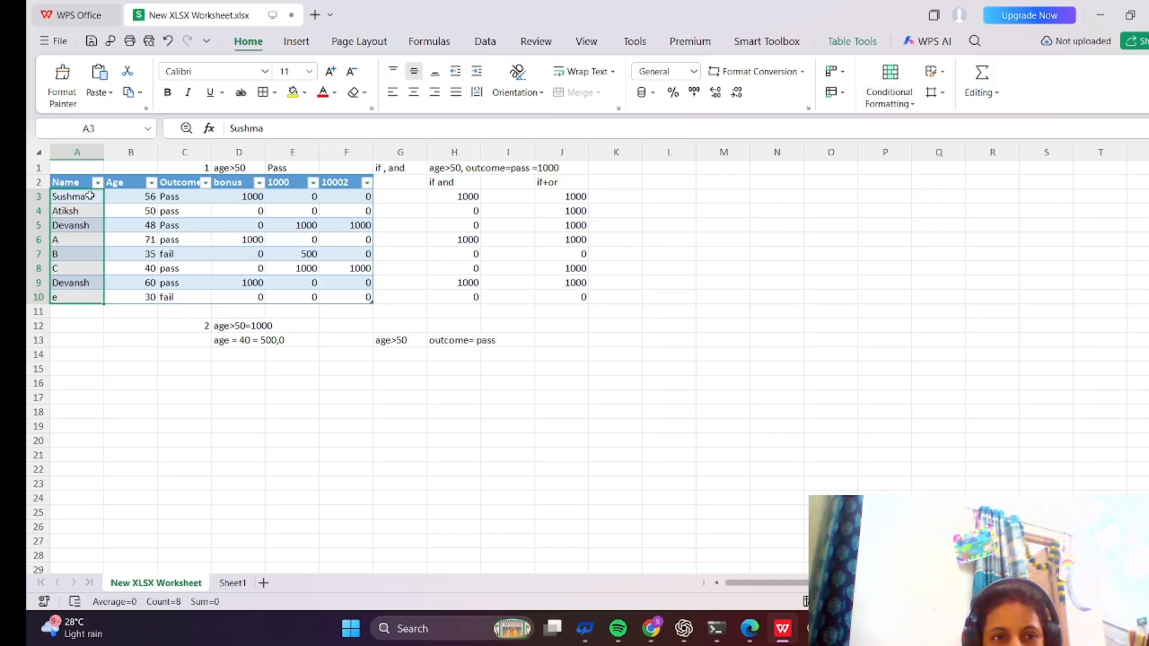
Select the table A2:F10 and add a Top/Bottom rule that formats the top 3 ranked values, leaving no format set.
{"action": "left_click_drag", "start_coordinate": [68, 182], "coordinate": [354, 295]}
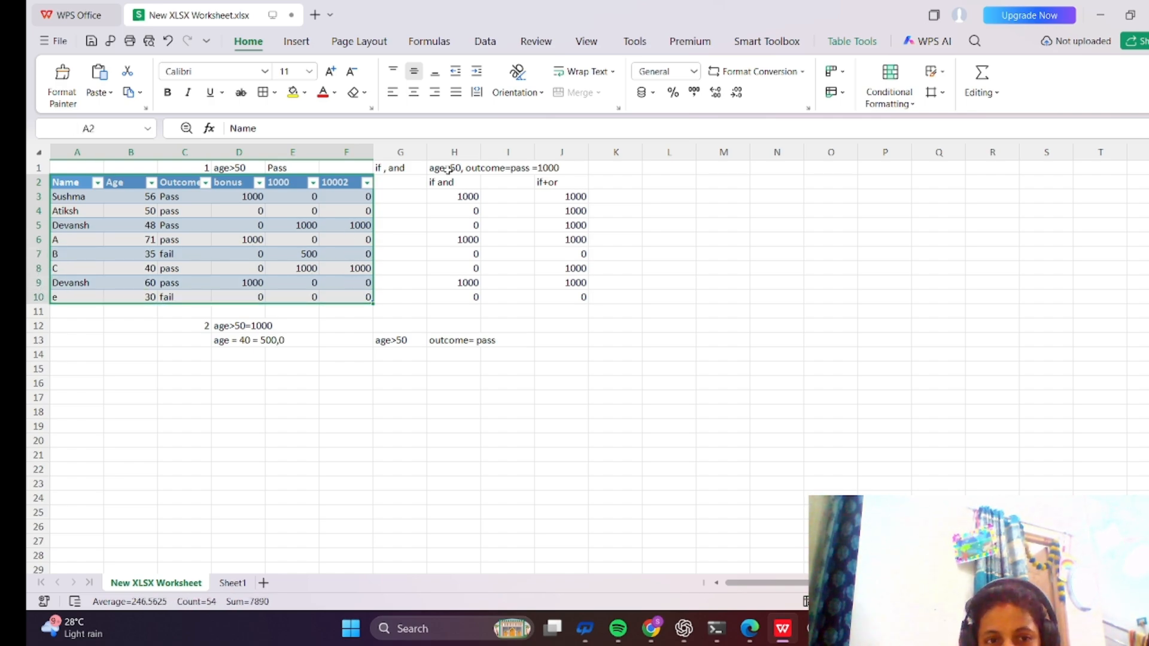
{"action": "left_click", "coordinate": [914, 112]}
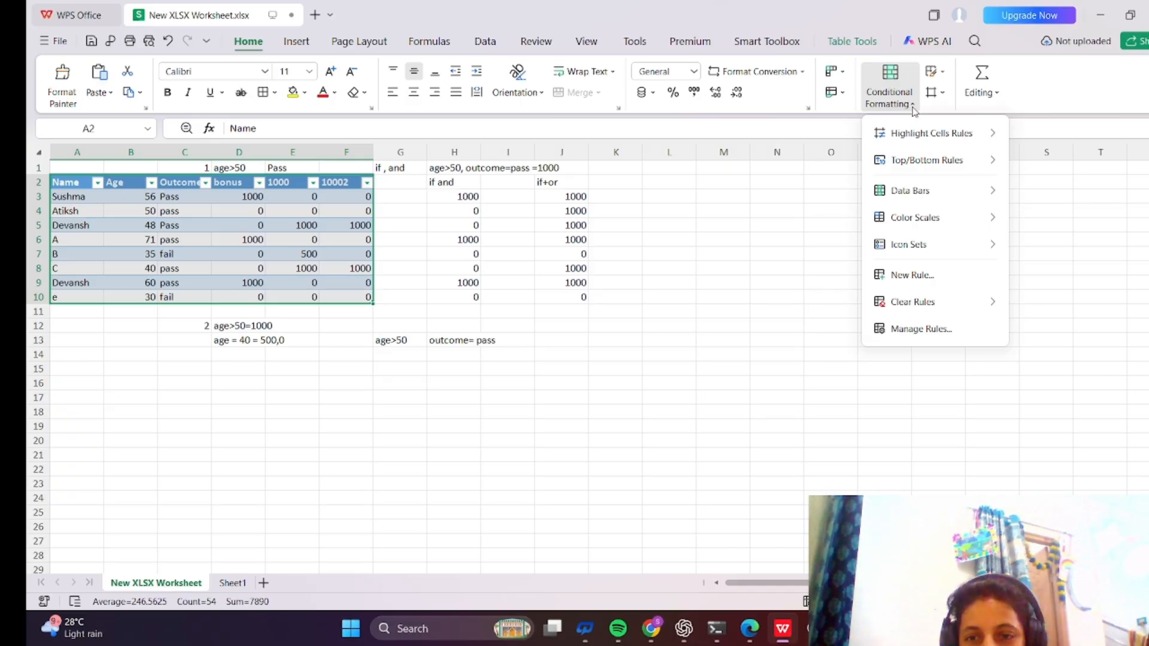
{"action": "mouse_move", "coordinate": [988, 133]}
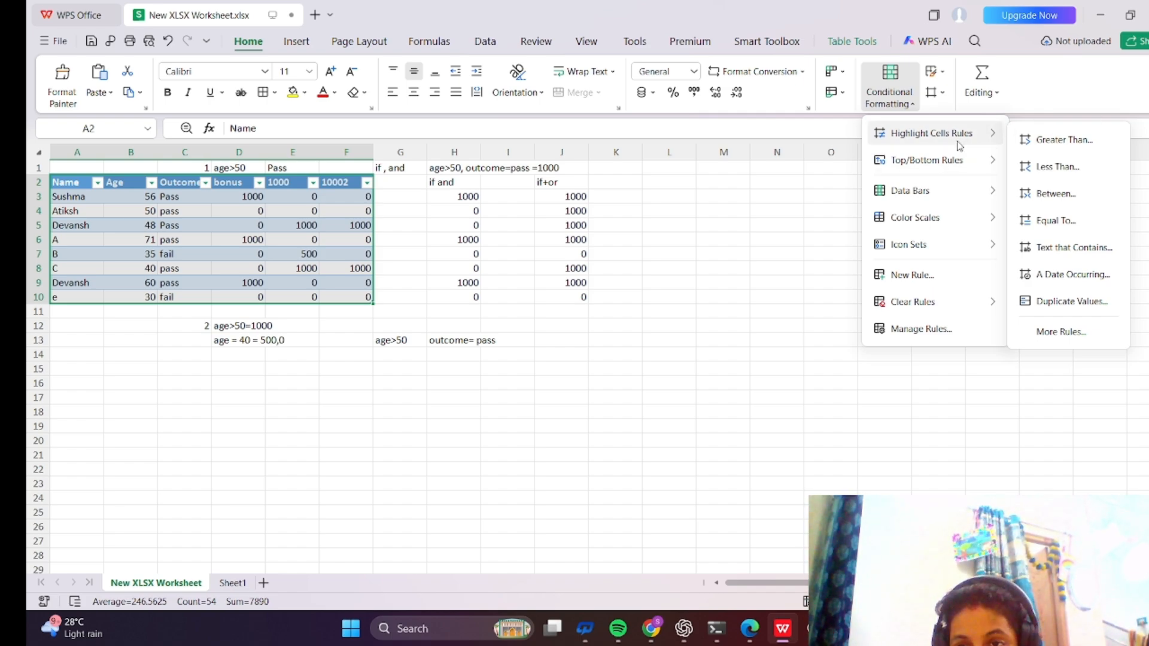
{"action": "mouse_move", "coordinate": [959, 171]}
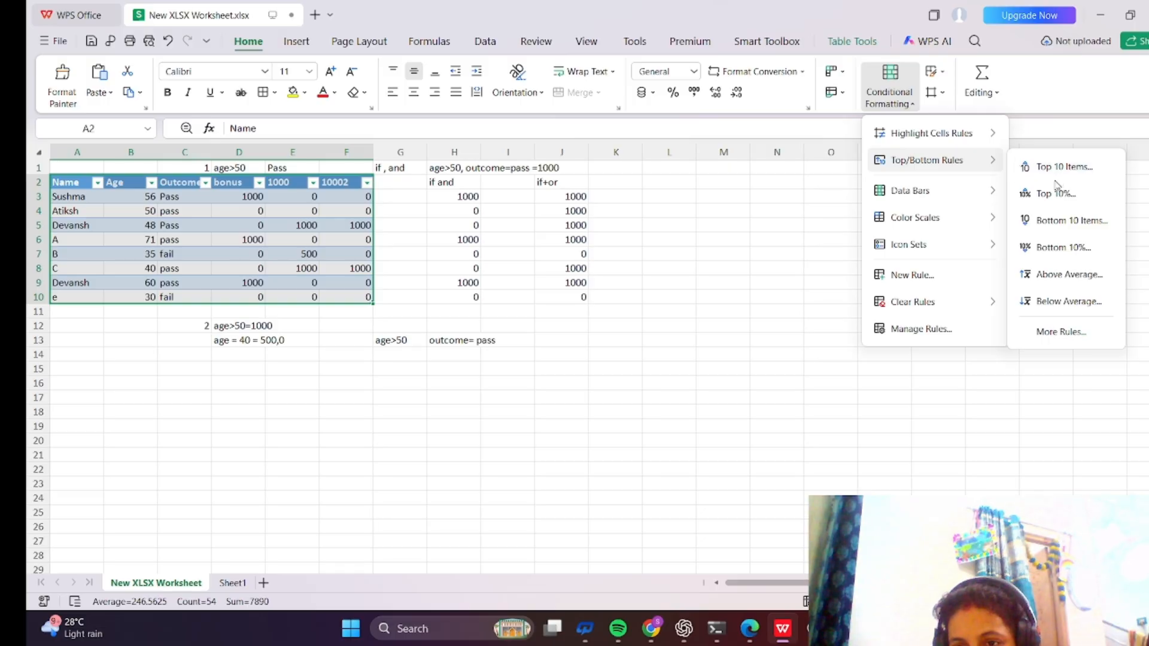
{"action": "left_click", "coordinate": [1060, 332]}
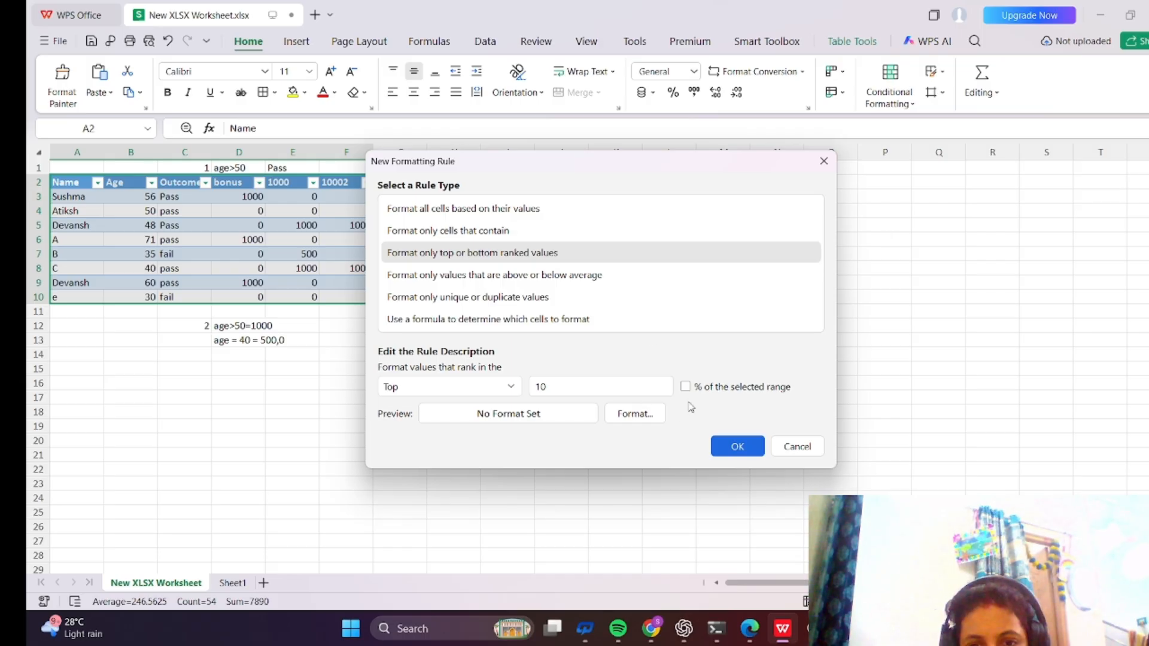
{"action": "left_click", "coordinate": [625, 386]}
{"action": "key", "text": "BackSpace"}
{"action": "key", "text": "BackSpace"}
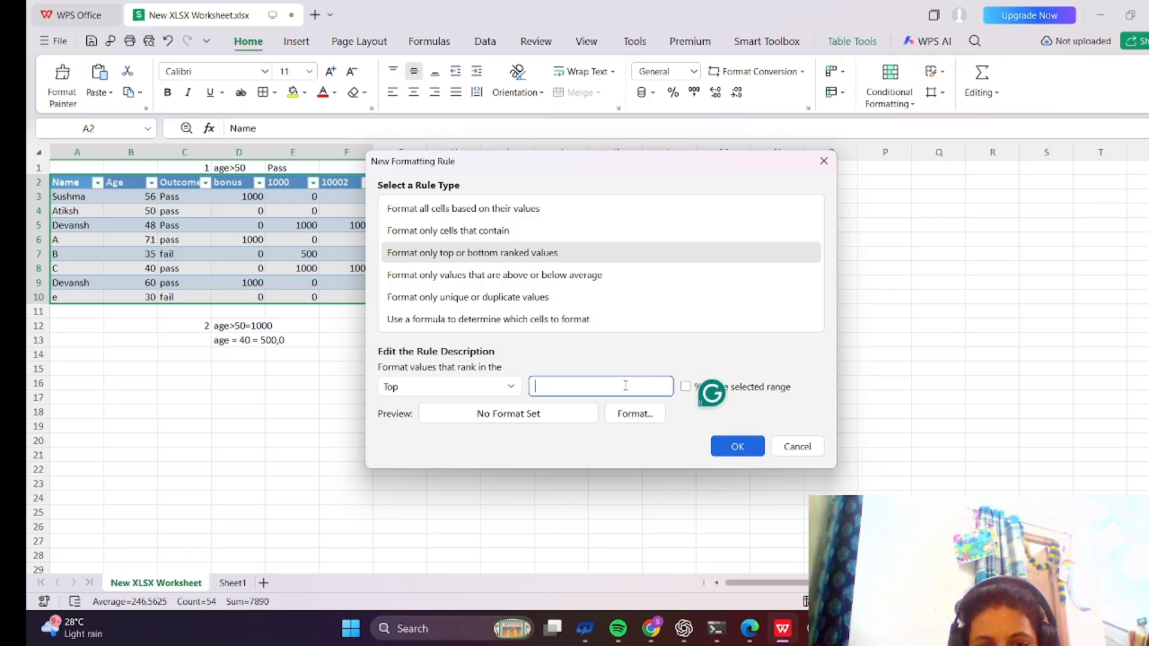
{"action": "type", "text": "3"}
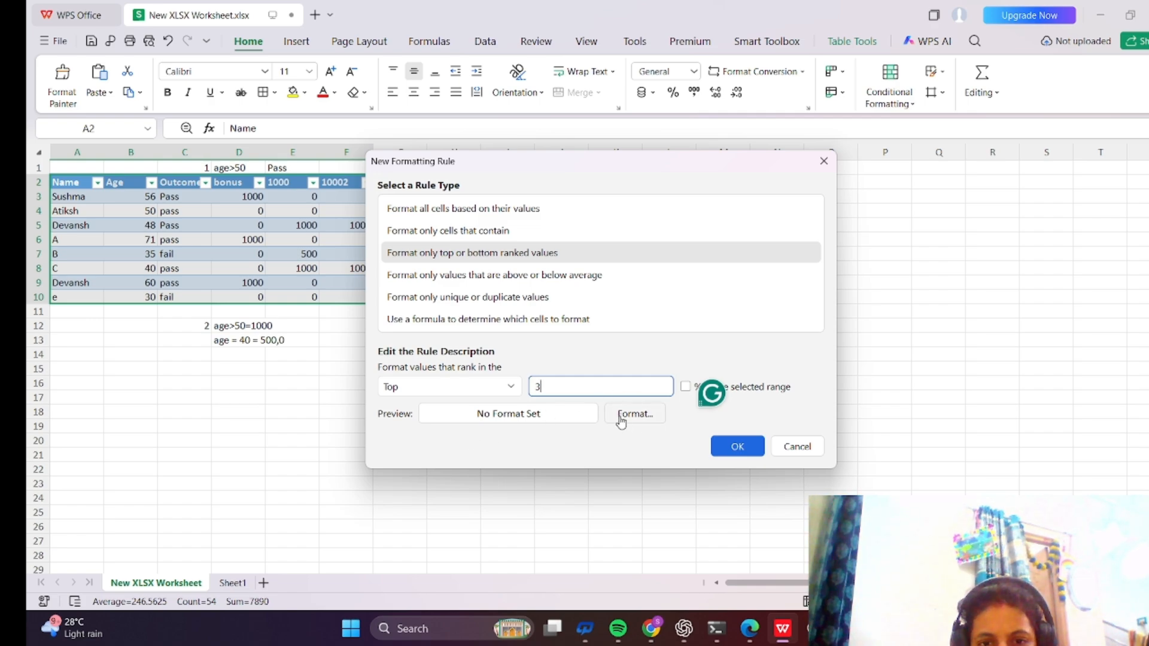
{"action": "left_click", "coordinate": [689, 385]}
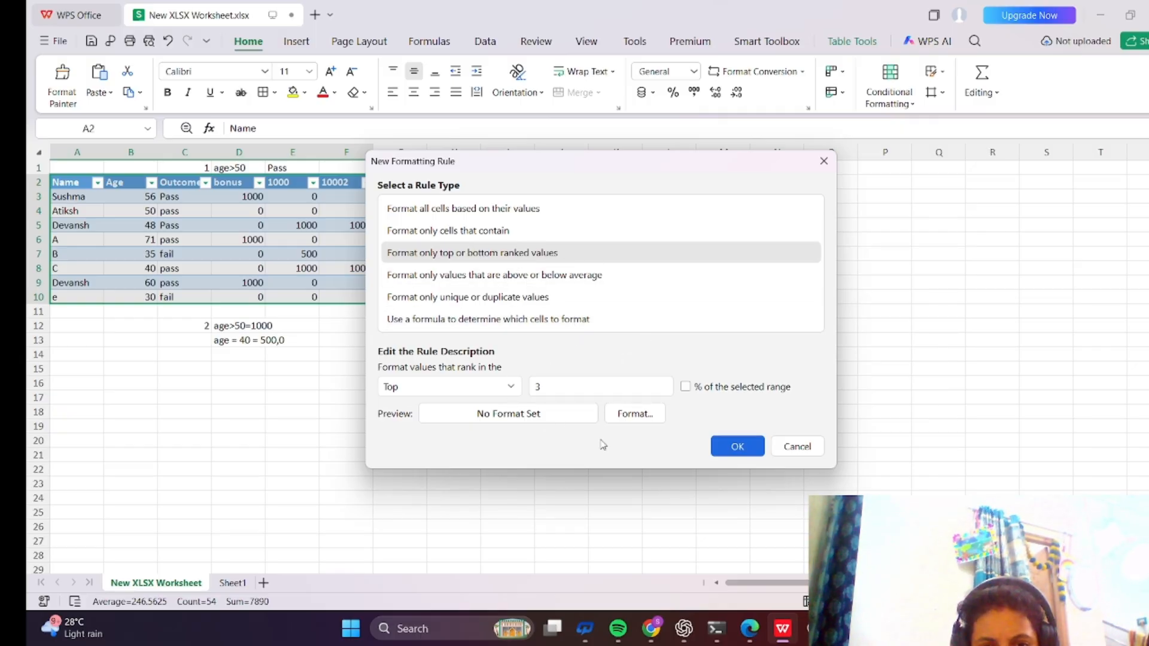
{"action": "left_click", "coordinate": [638, 418]}
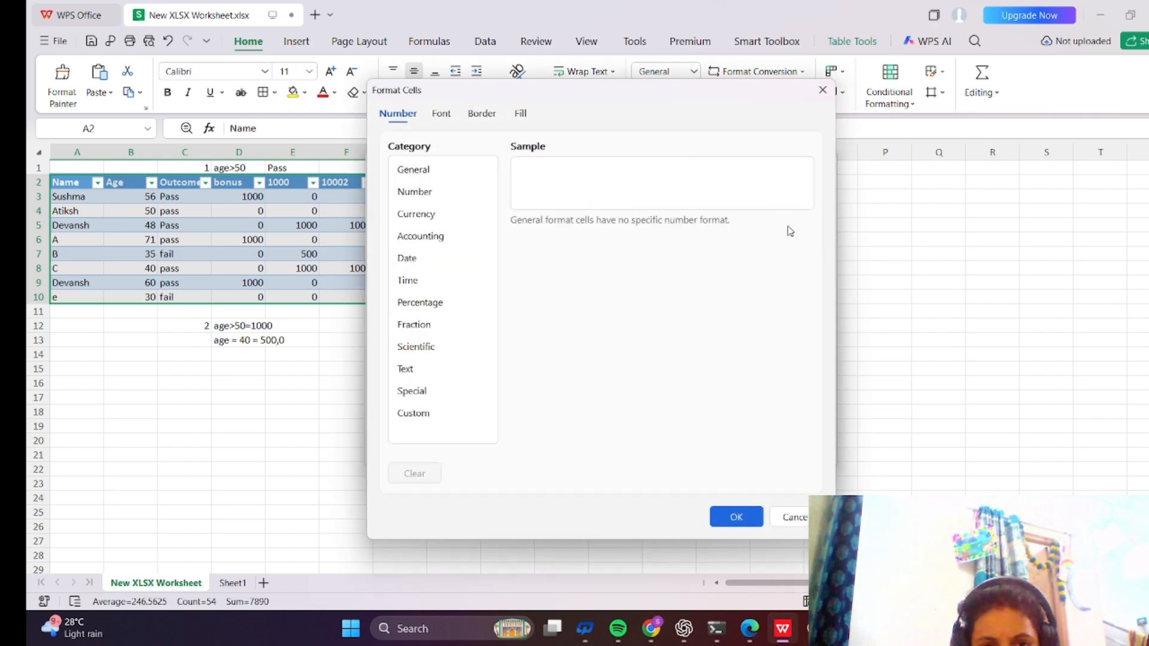
{"action": "left_click", "coordinate": [741, 518]}
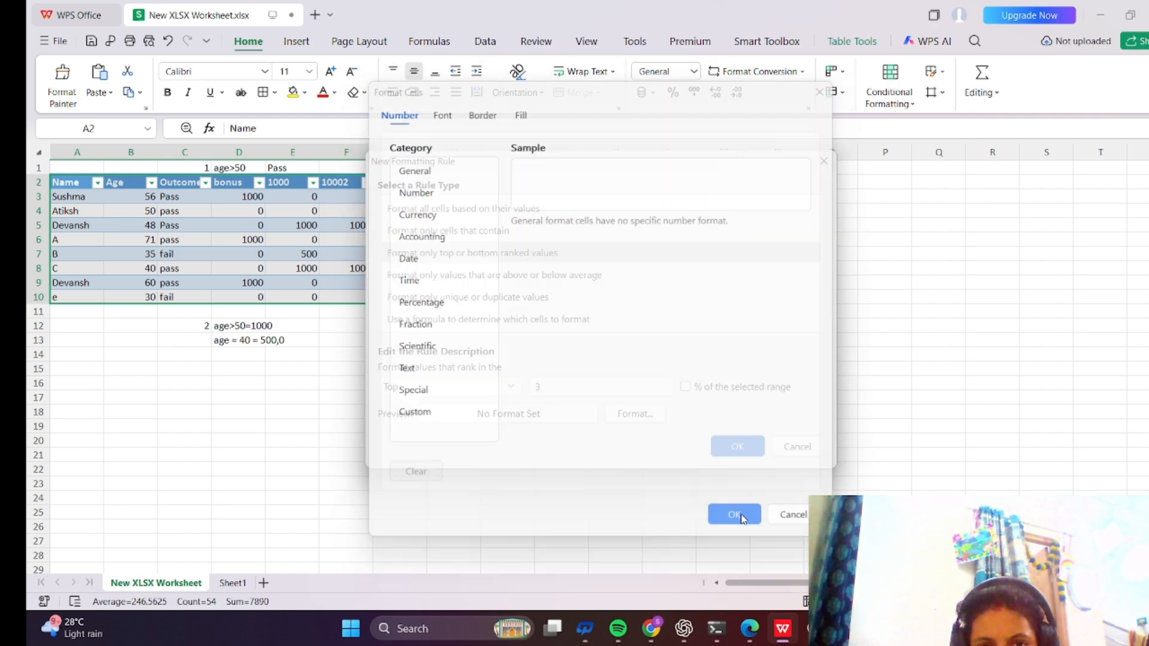
{"action": "left_click", "coordinate": [738, 446]}
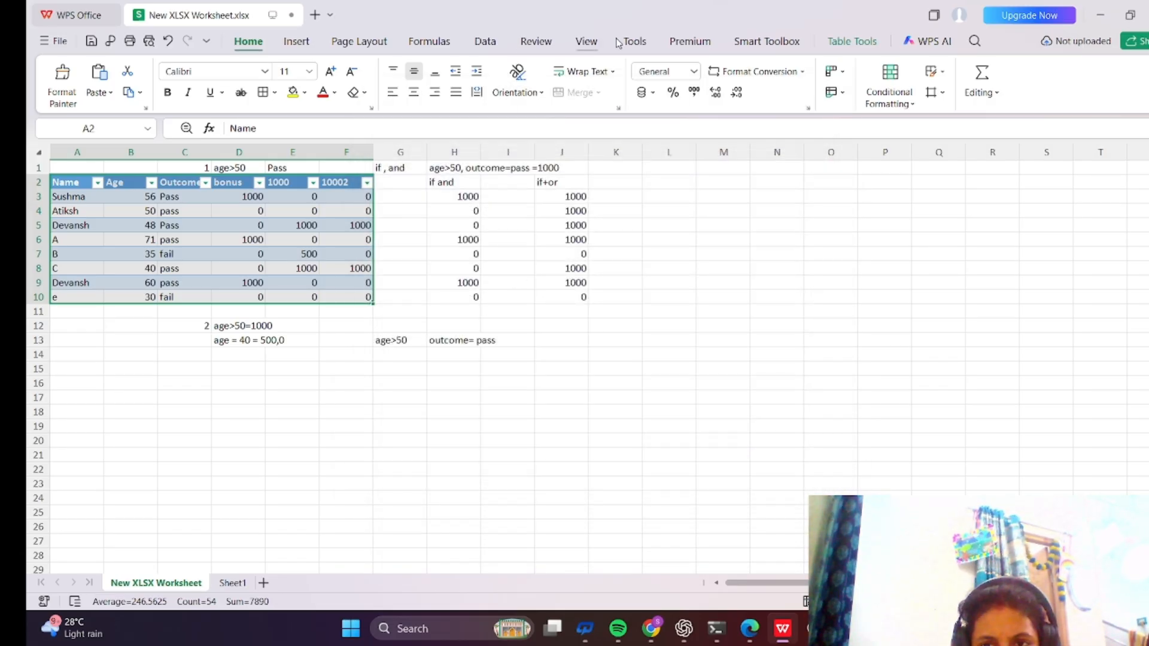
Highlight cells less than 1000 in the table with Light Red Fill with Dark Red Text.
{"action": "left_click", "coordinate": [916, 105]}
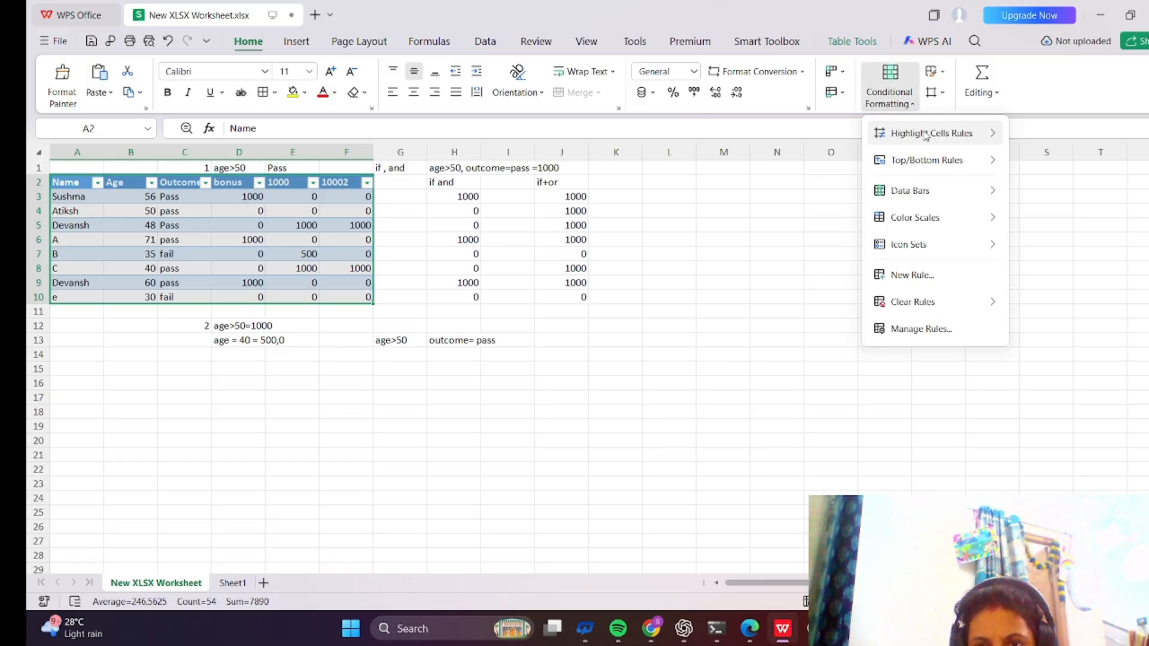
{"action": "mouse_move", "coordinate": [926, 145]}
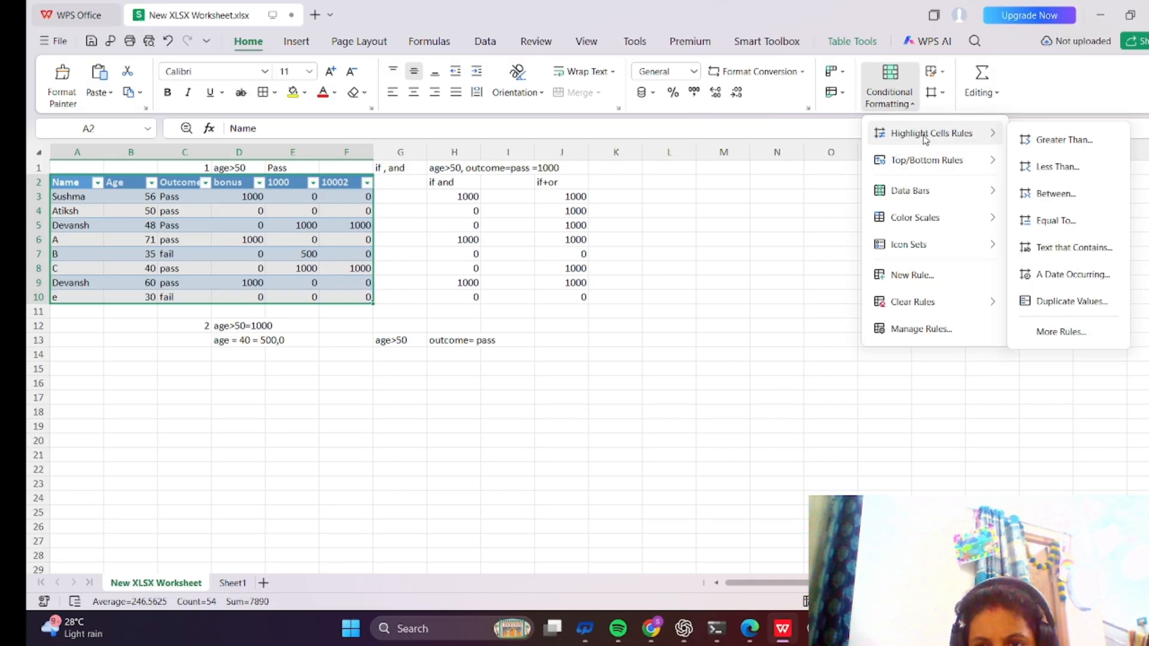
{"action": "left_click", "coordinate": [1046, 169]}
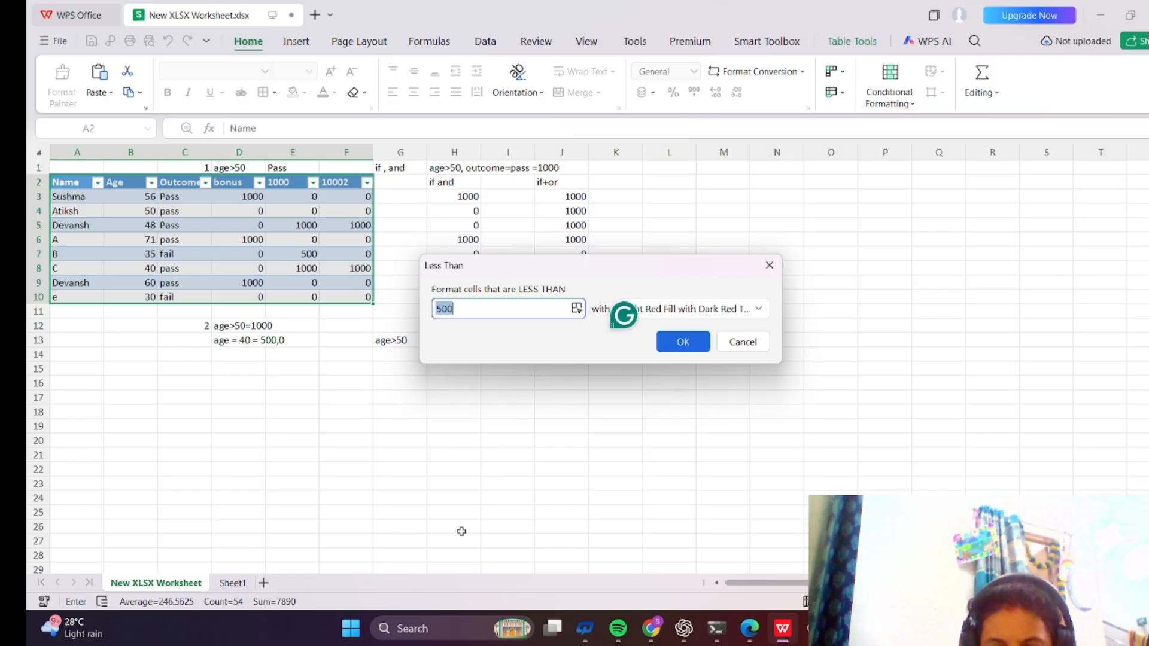
{"action": "type", "text": "15"}
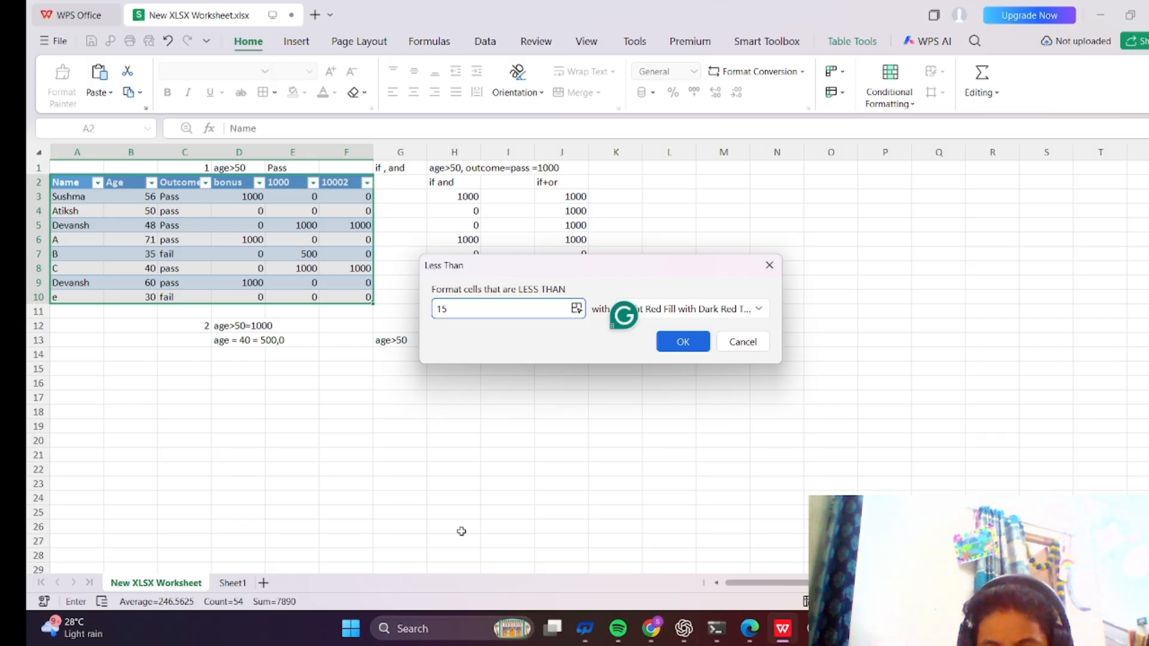
{"action": "type", "text": "00"}
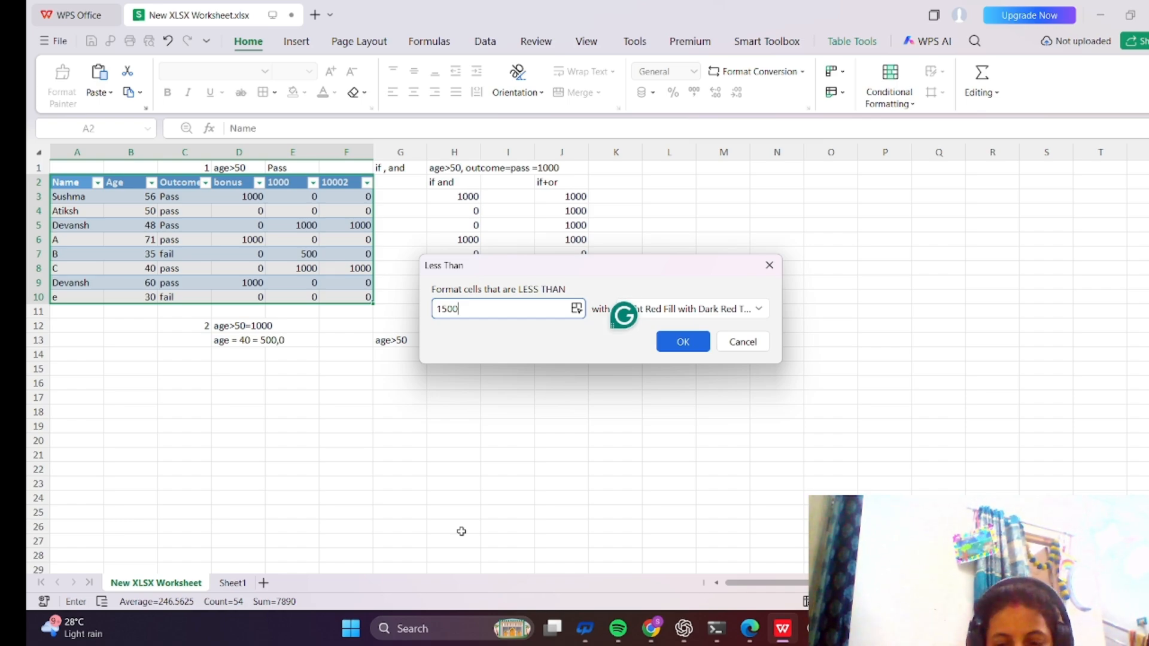
{"action": "key", "text": "BackSpace"}
{"action": "key", "text": "BackSpace"}
{"action": "key", "text": "BackSpace"}
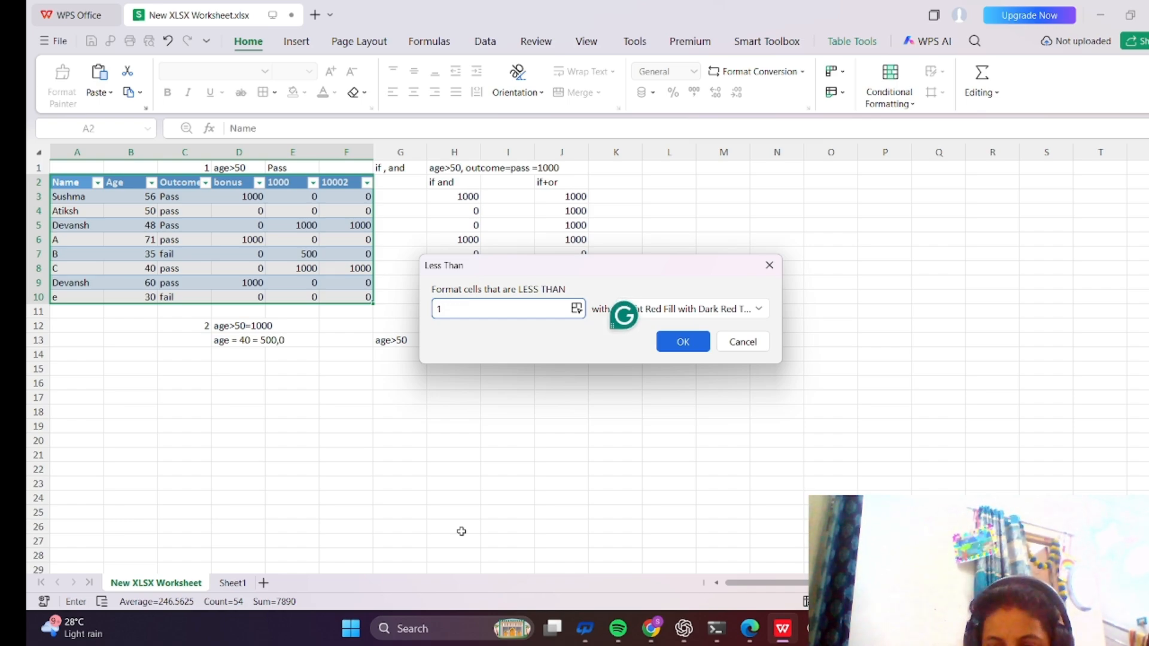
{"action": "type", "text": "000"}
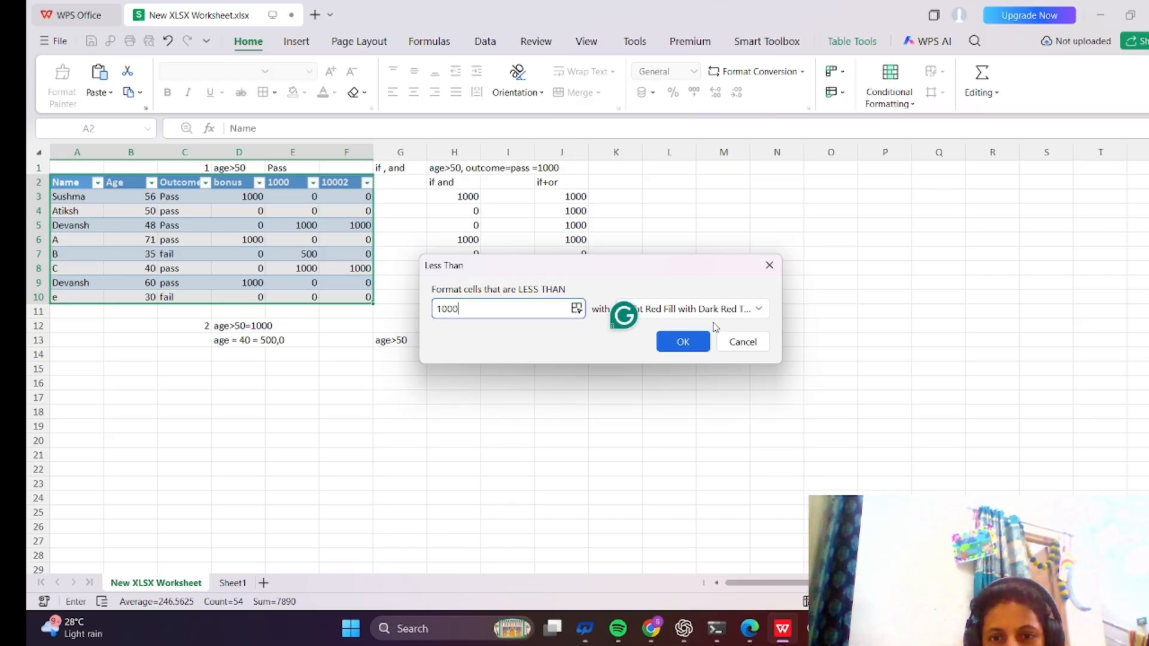
{"action": "left_click", "coordinate": [682, 341]}
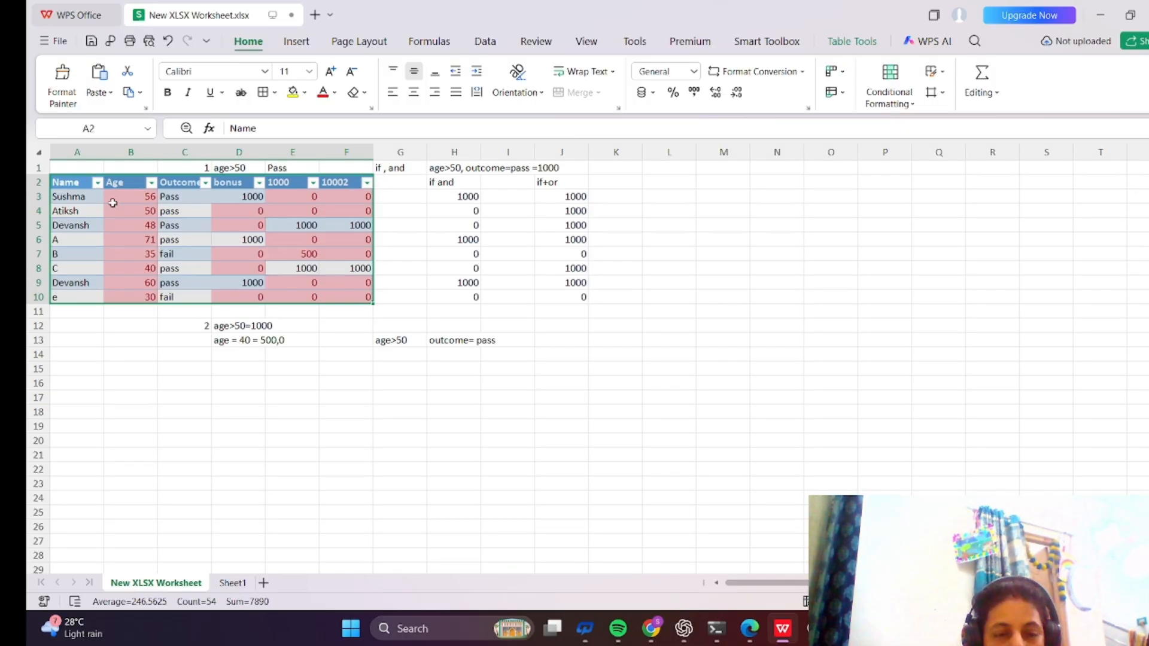
{"action": "left_click", "coordinate": [129, 224]}
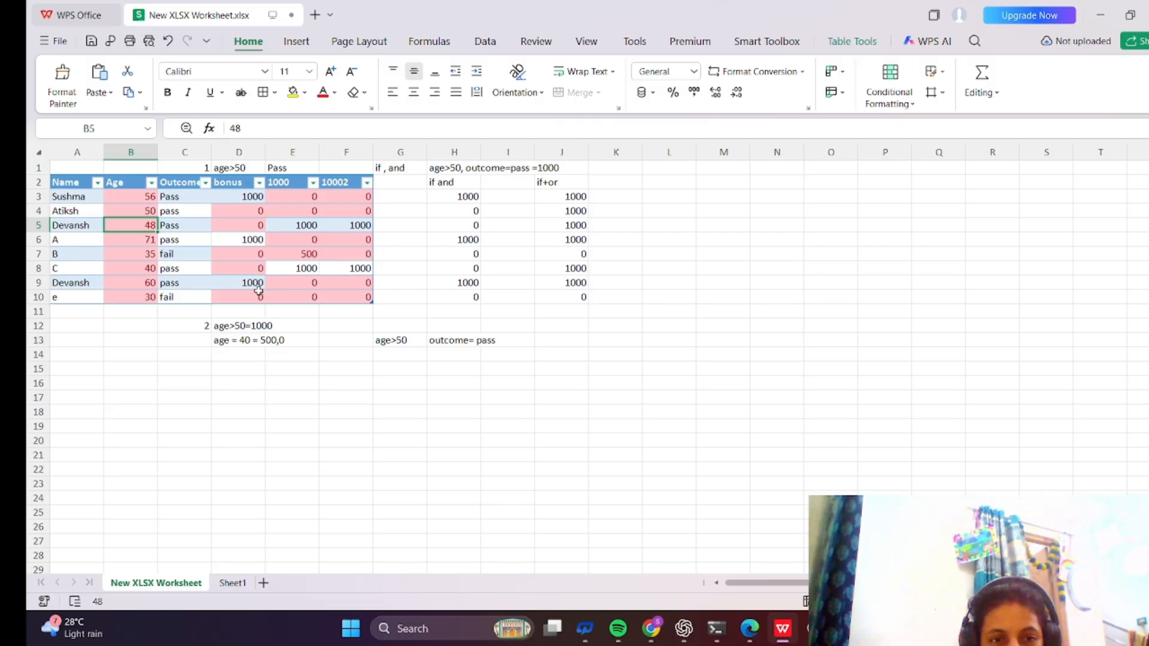
{"action": "left_click", "coordinate": [276, 286]}
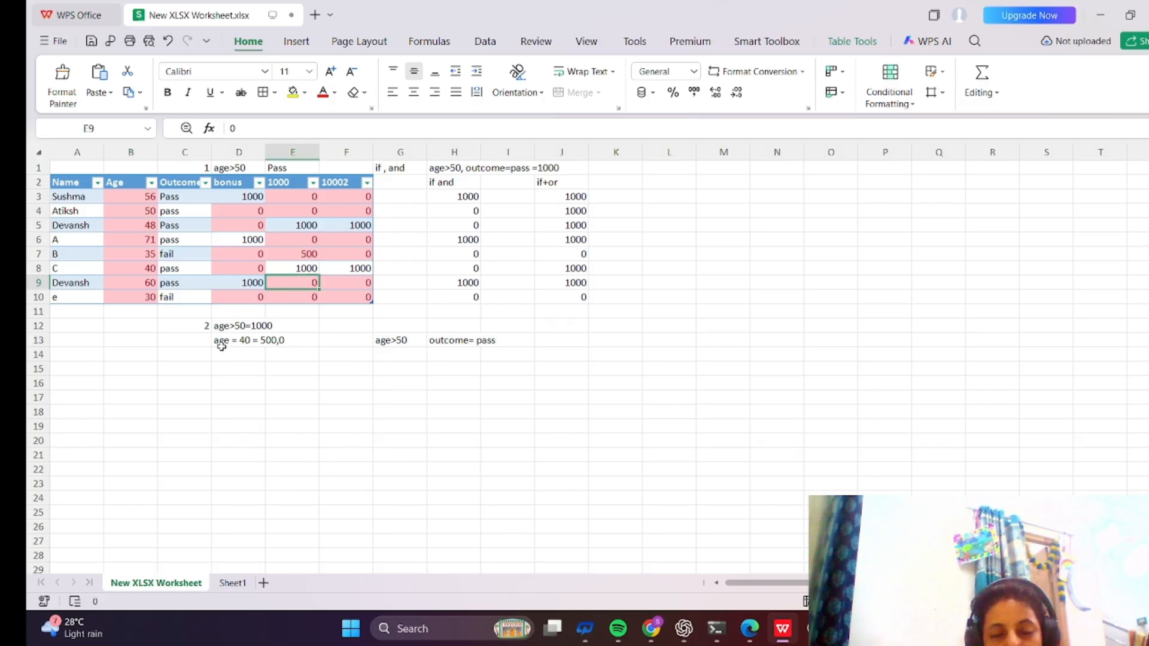
{"action": "double_click", "coordinate": [83, 182]}
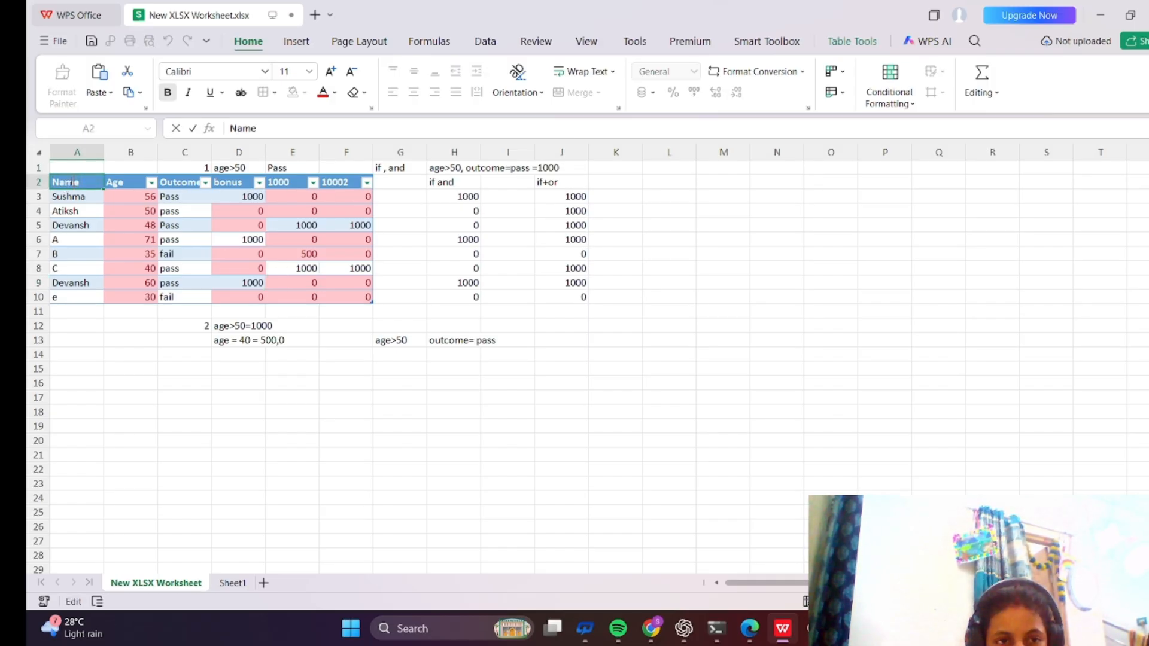
{"action": "double_click", "coordinate": [71, 182]}
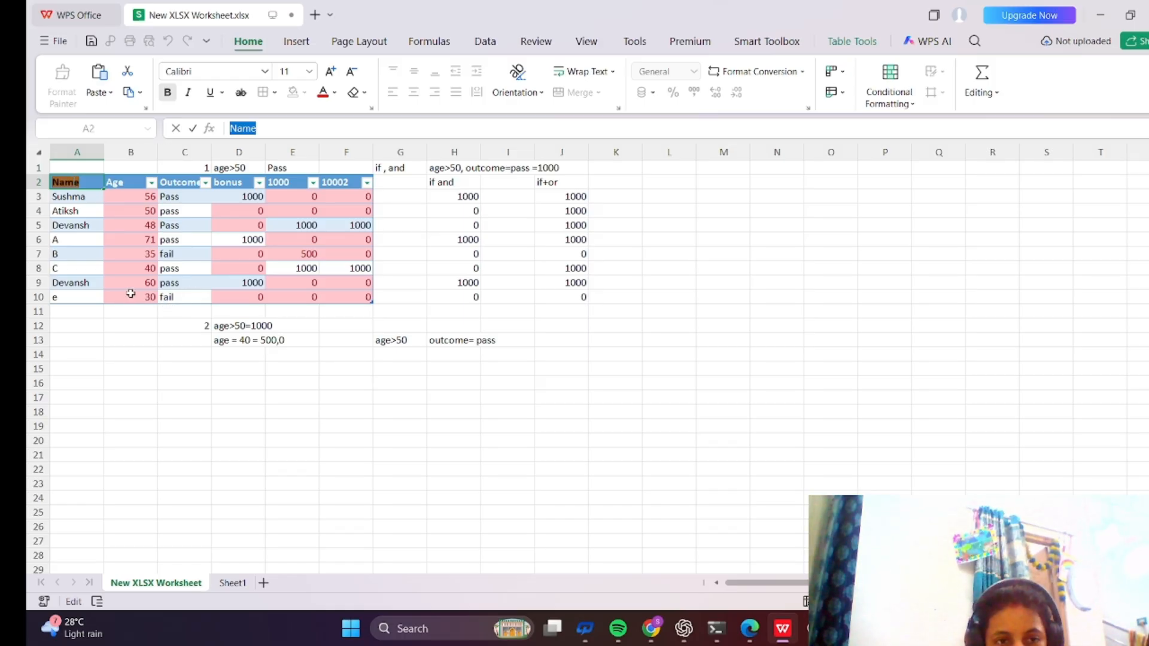
{"action": "left_click", "coordinate": [143, 325]}
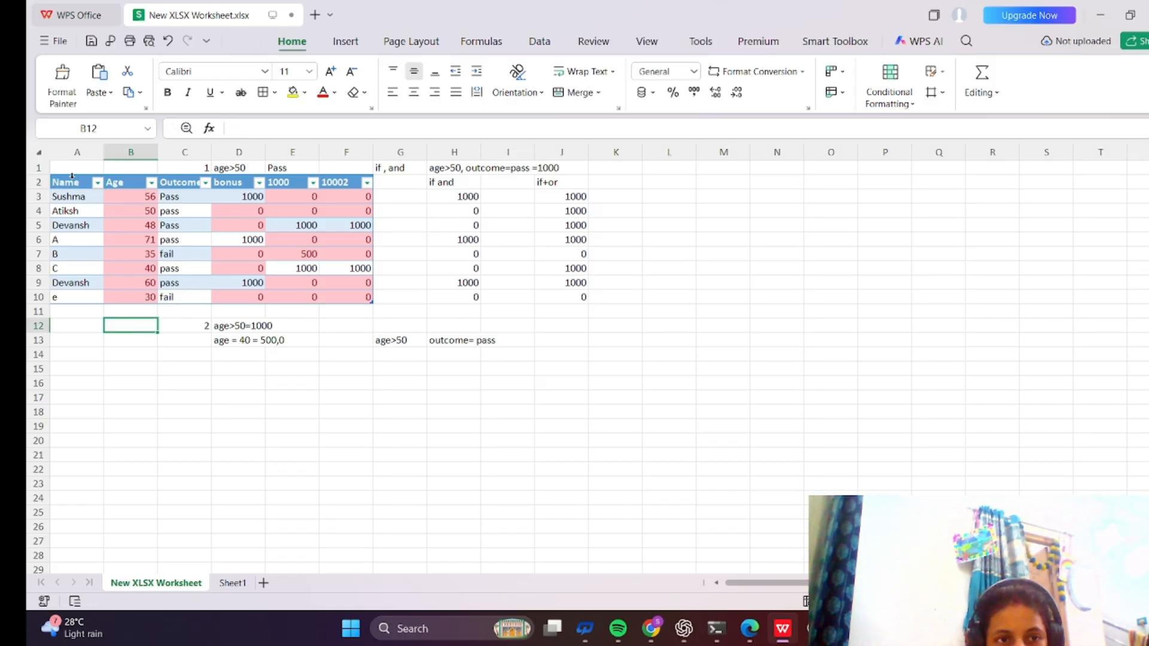
Select the whole table and clear the conditional formatting rules from the selected cells.
{"action": "left_click", "coordinate": [71, 176]}
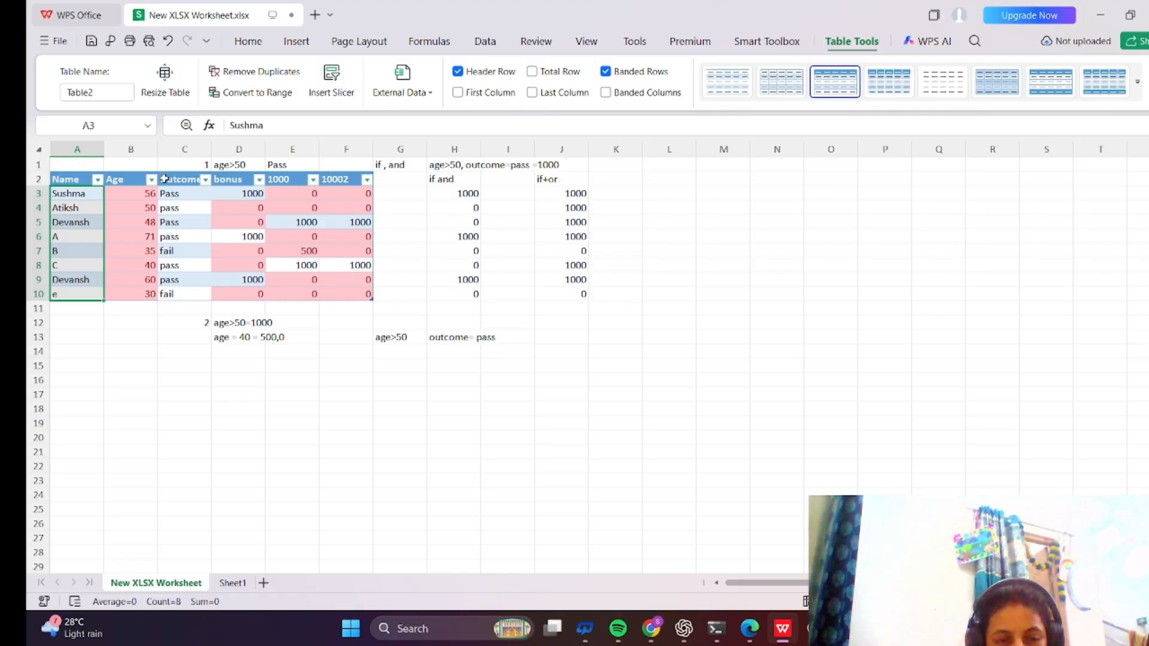
{"action": "left_click_drag", "start_coordinate": [75, 180], "coordinate": [353, 238]}
{"action": "left_click_drag", "start_coordinate": [352, 285], "coordinate": [351, 295]}
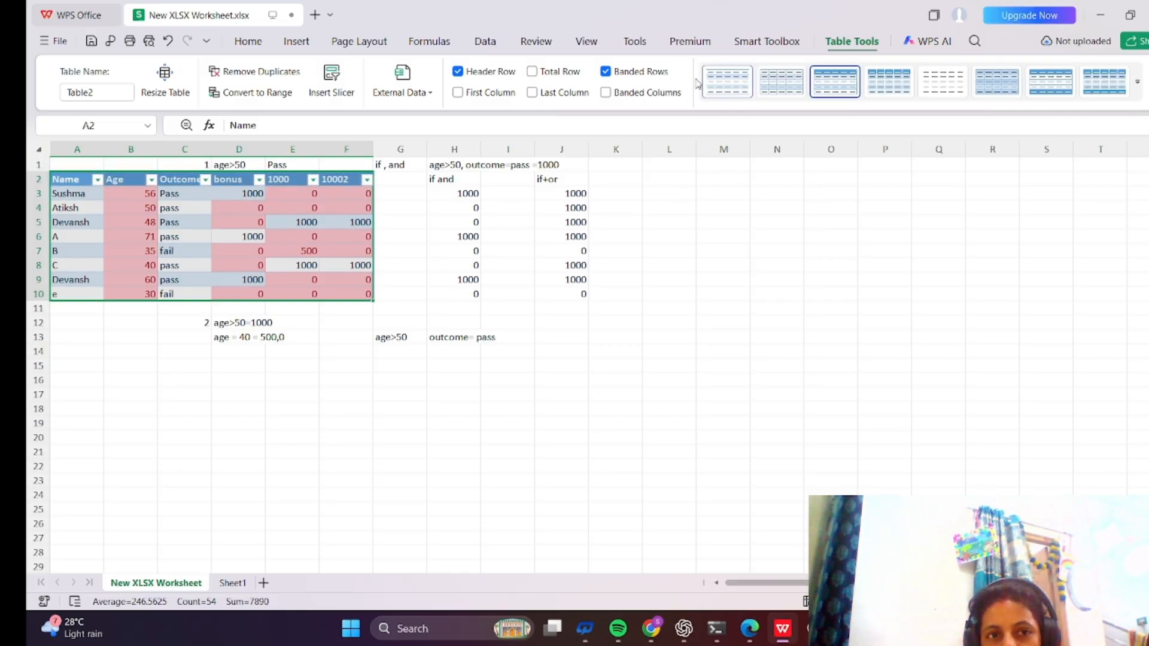
{"action": "left_click", "coordinate": [248, 42]}
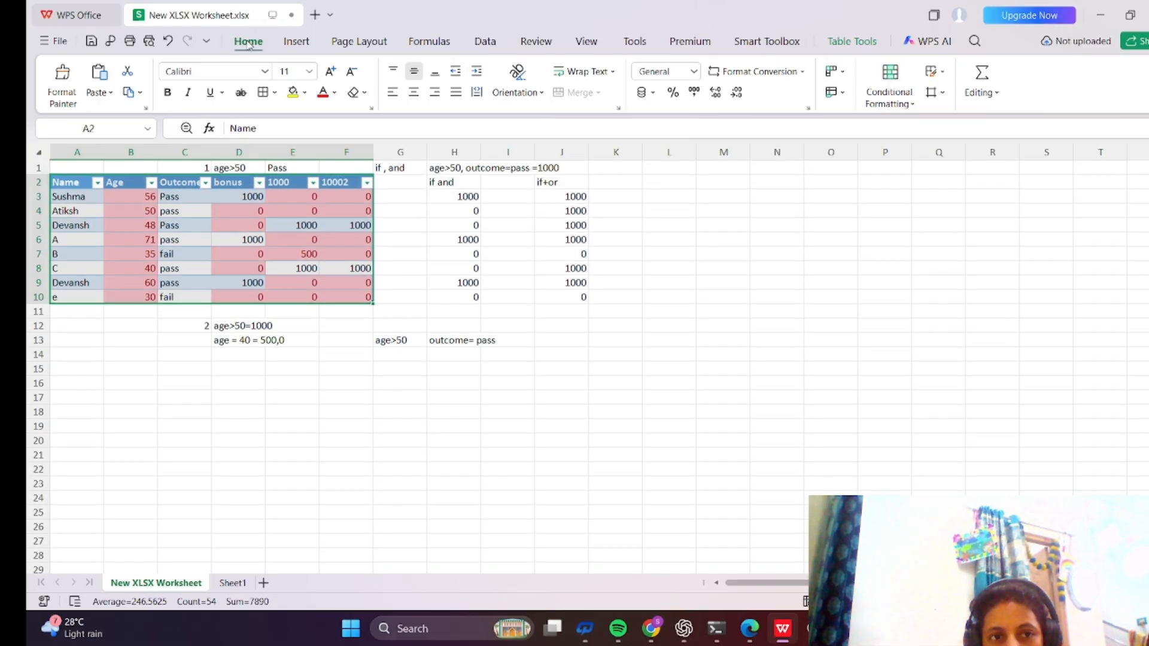
{"action": "left_click", "coordinate": [914, 105]}
{"action": "left_click", "coordinate": [914, 105]}
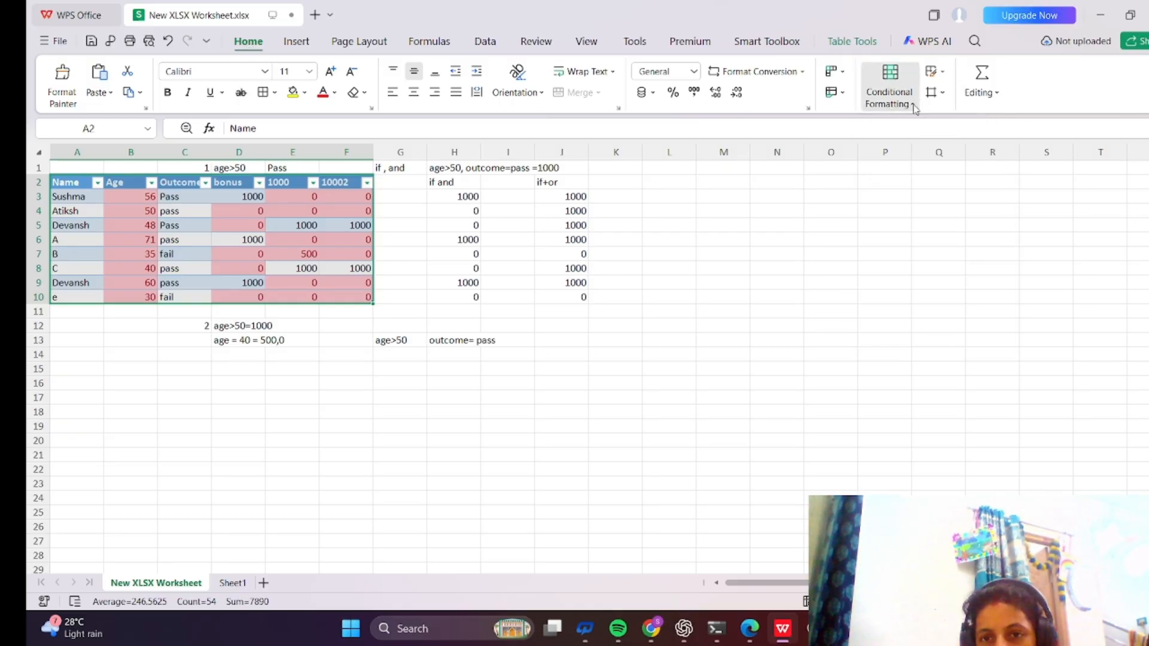
{"action": "left_click", "coordinate": [914, 106]}
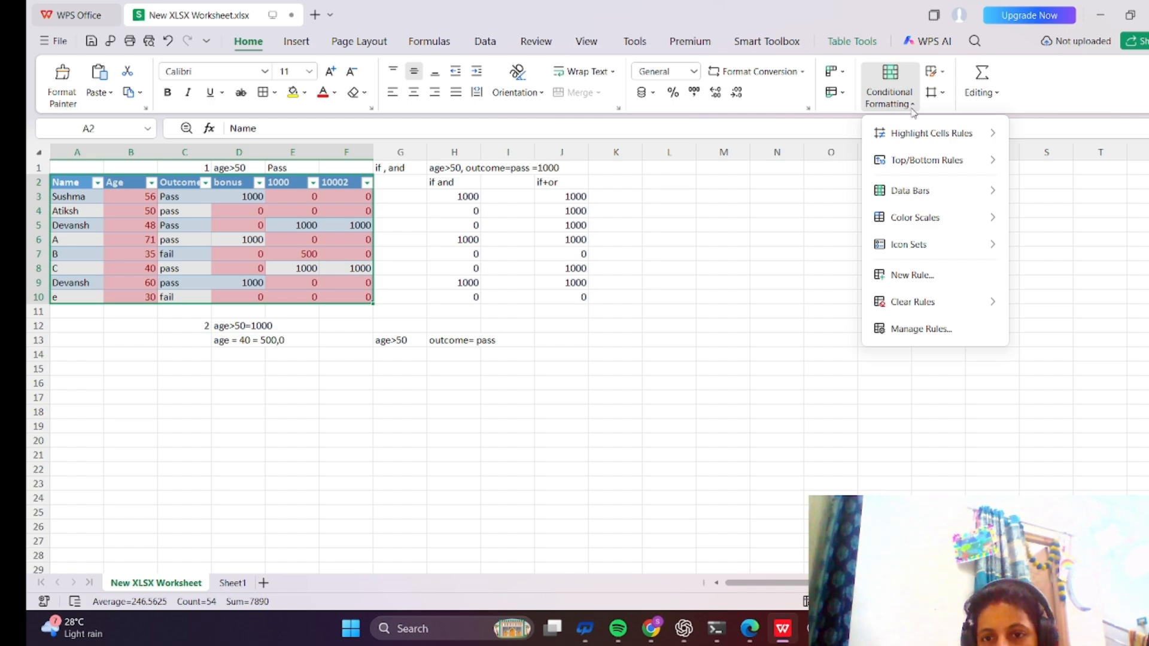
{"action": "mouse_move", "coordinate": [908, 305]}
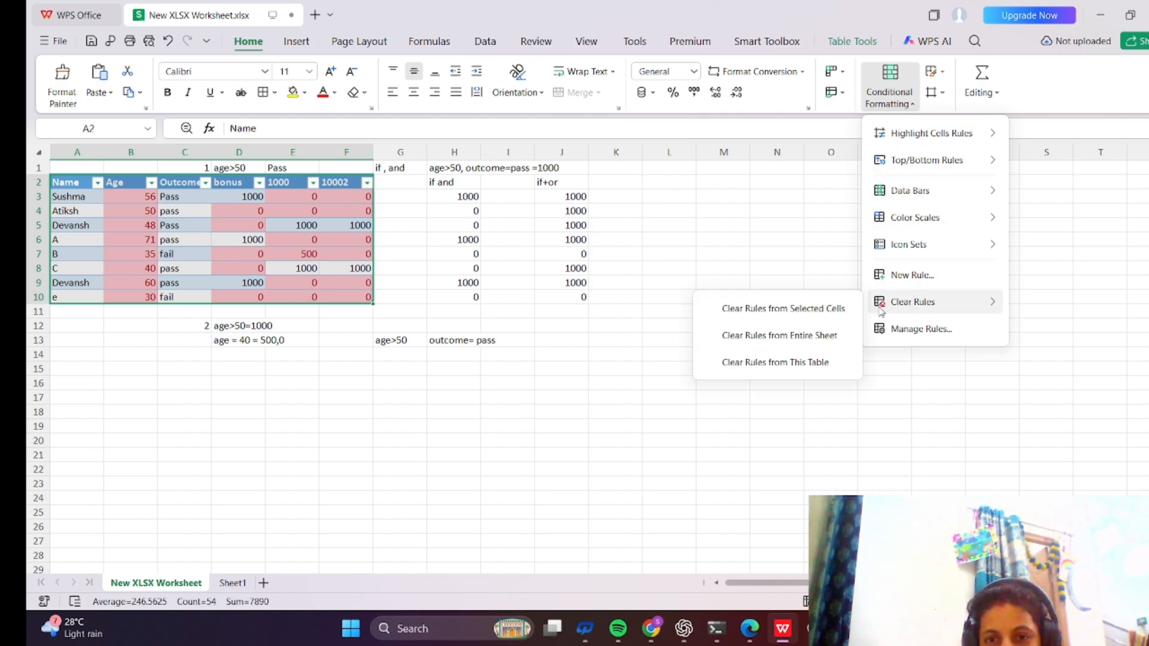
{"action": "left_click", "coordinate": [806, 315]}
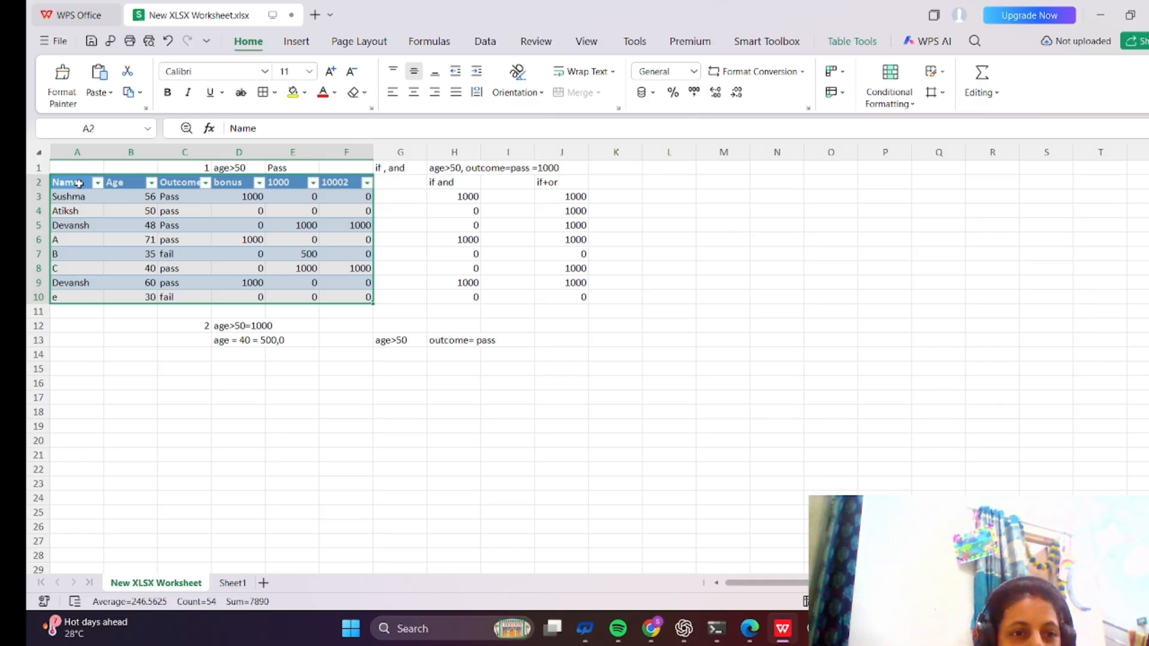
Select the table A2:F10 and highlight cells equal to 1000 with Red Text.
{"action": "left_click_drag", "start_coordinate": [84, 177], "coordinate": [341, 295]}
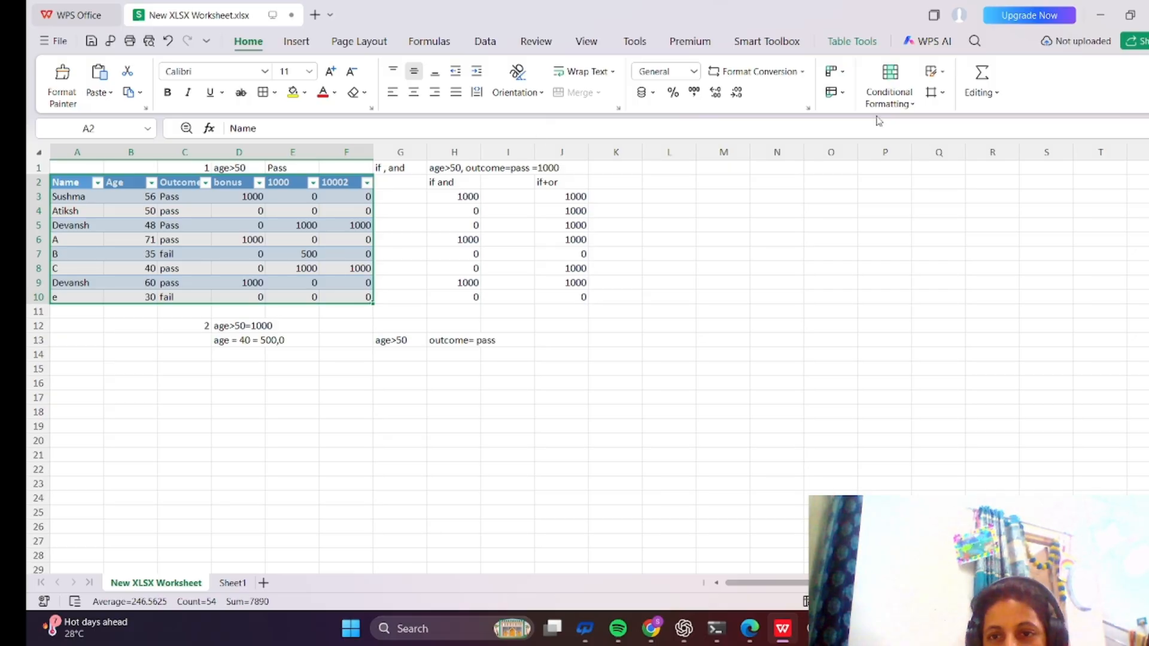
{"action": "left_click", "coordinate": [909, 105]}
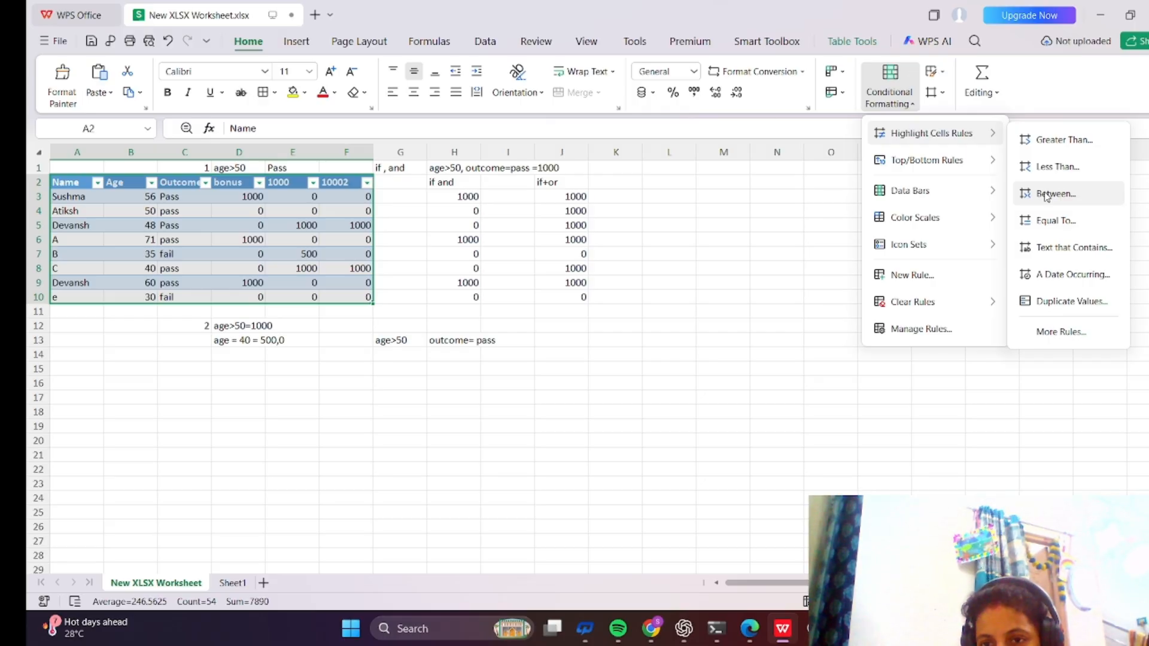
{"action": "left_click", "coordinate": [1047, 223]}
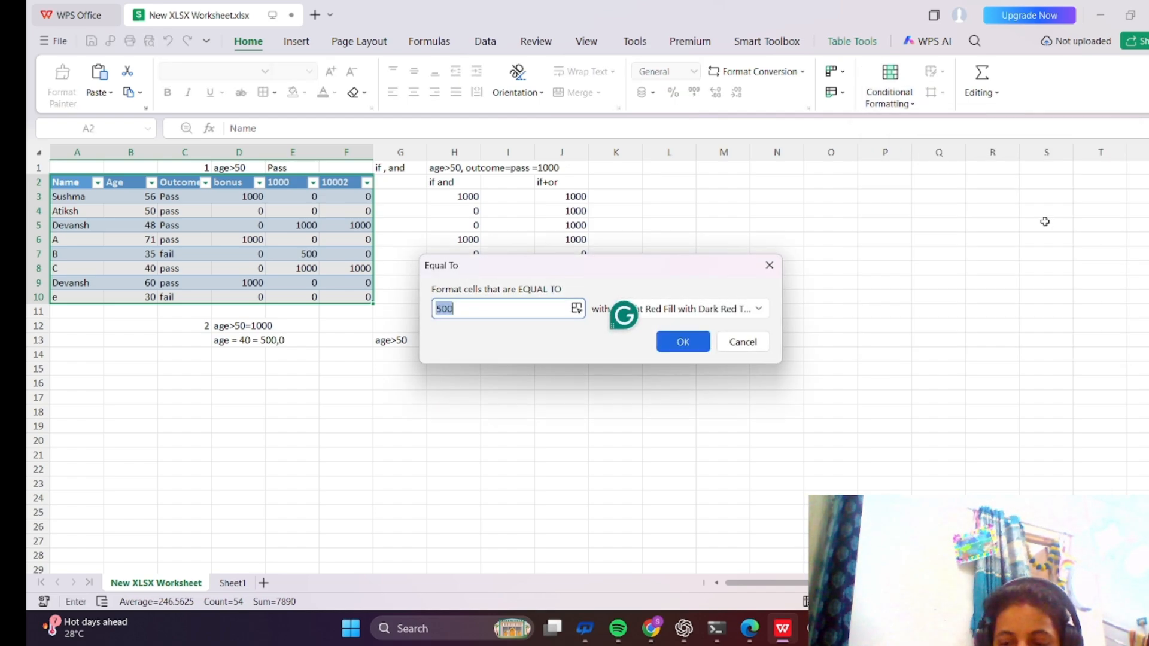
{"action": "type", "text": "1000"}
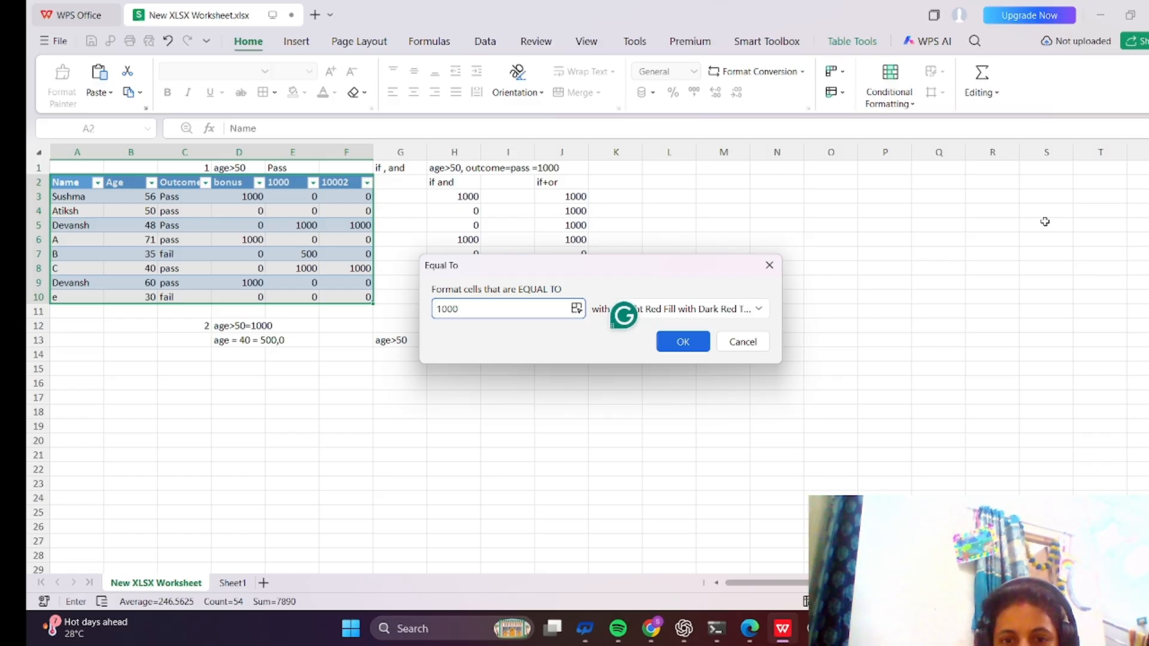
{"action": "left_click", "coordinate": [759, 309]}
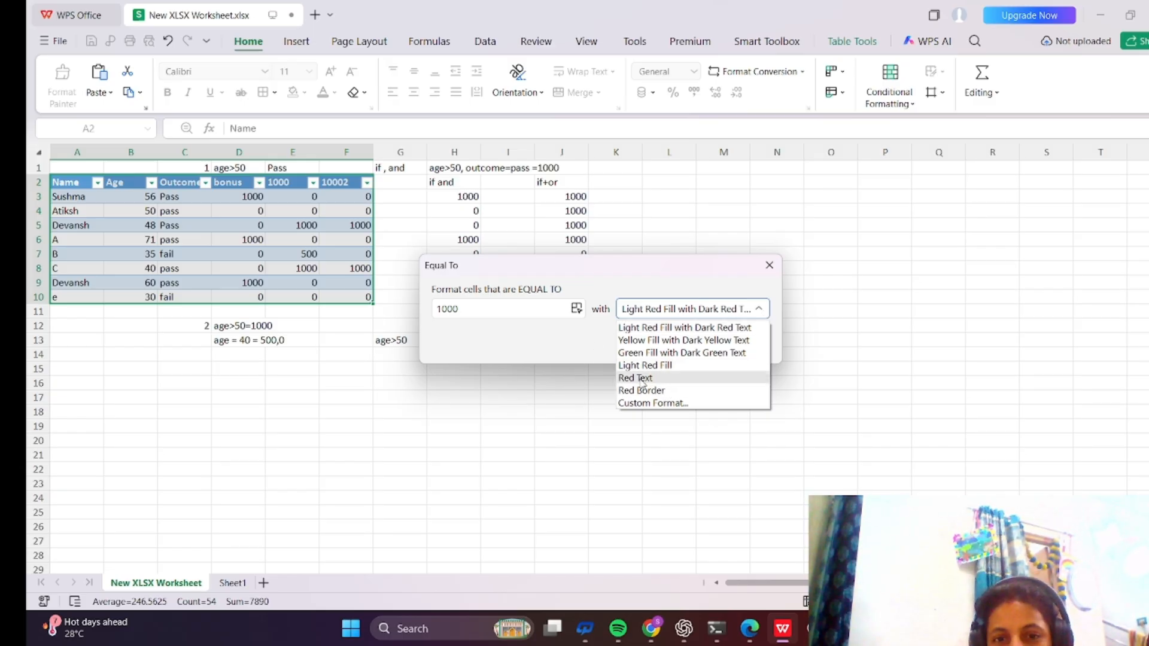
{"action": "left_click", "coordinate": [643, 379]}
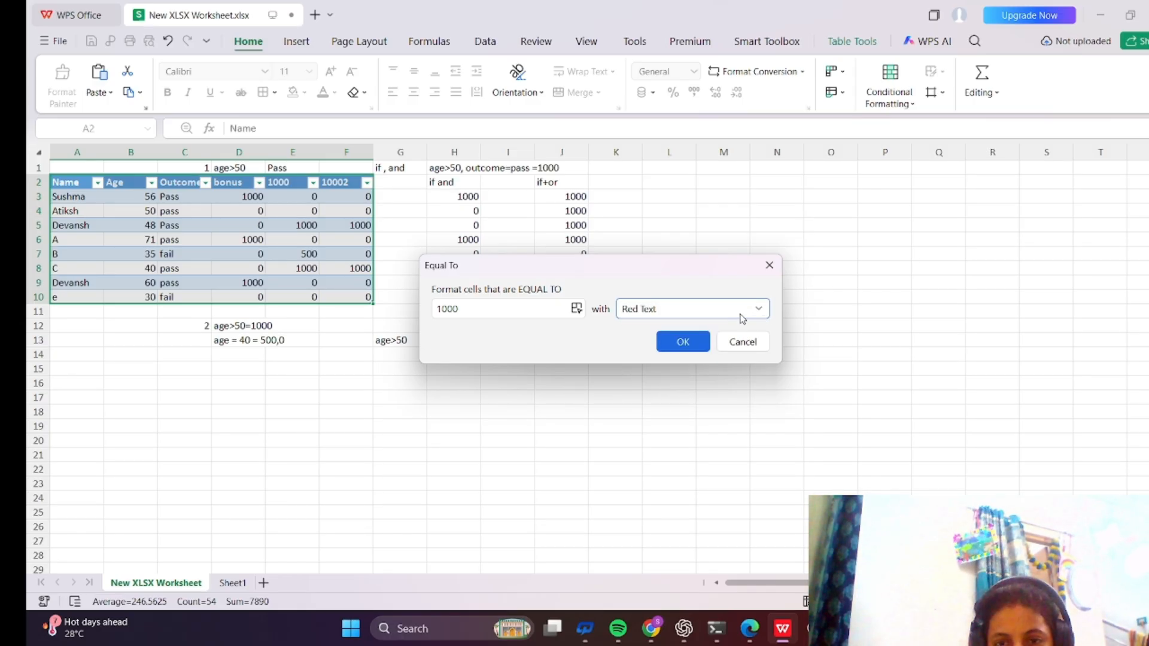
{"action": "left_click", "coordinate": [691, 349]}
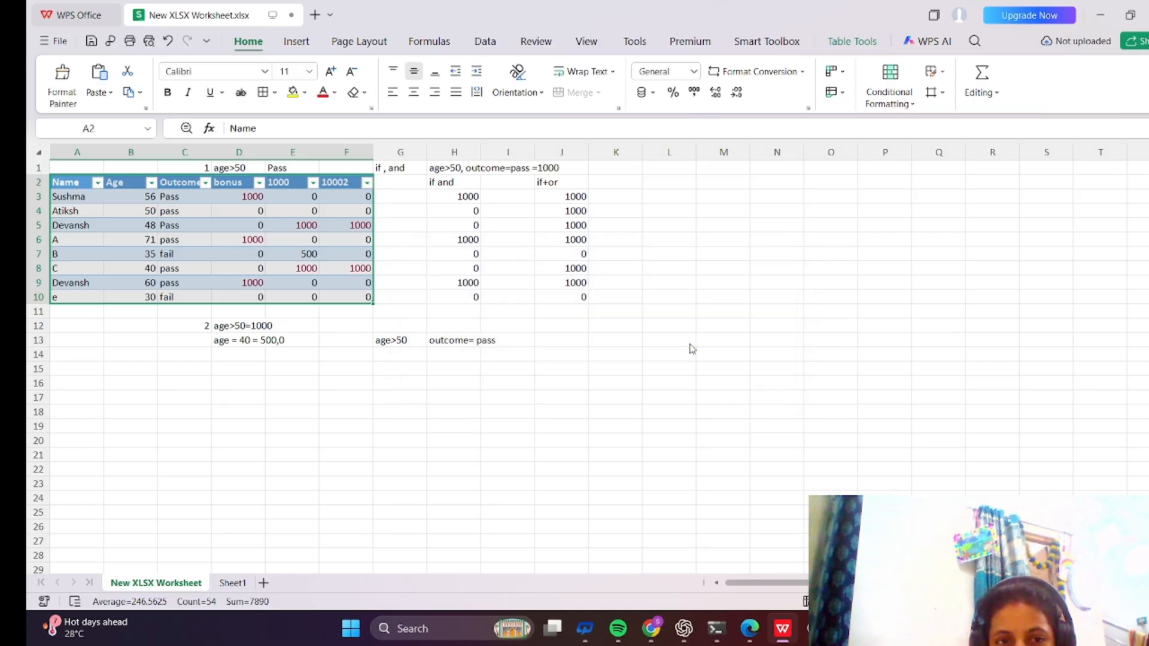
{"action": "left_click", "coordinate": [691, 344]}
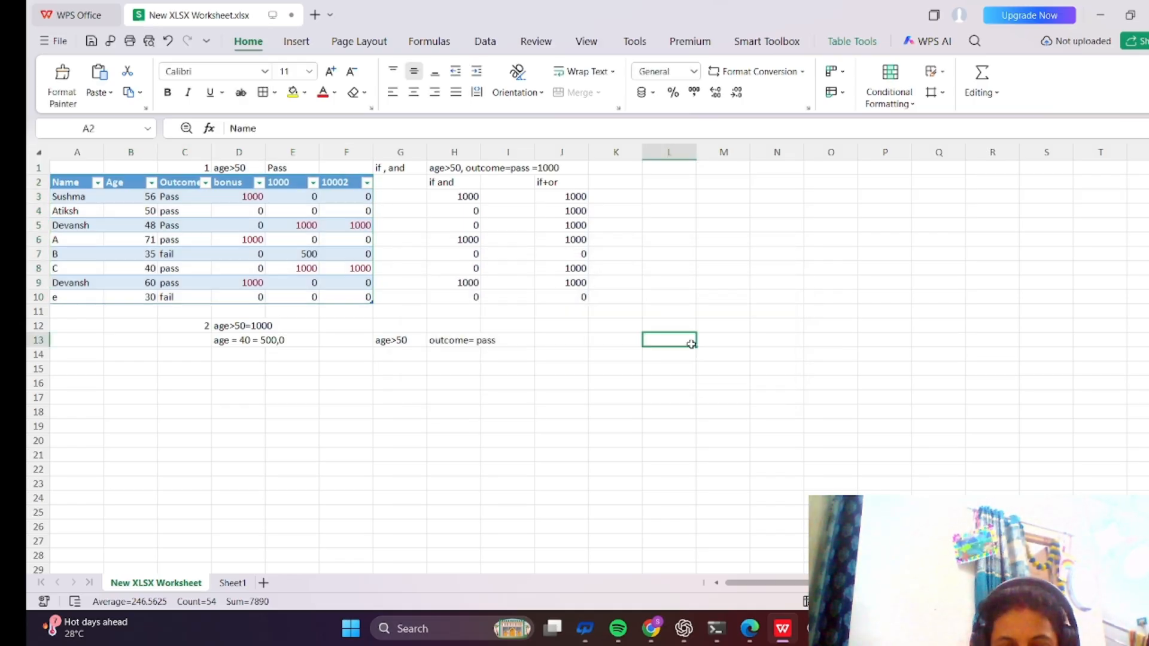
{"action": "right_click", "coordinate": [691, 344]}
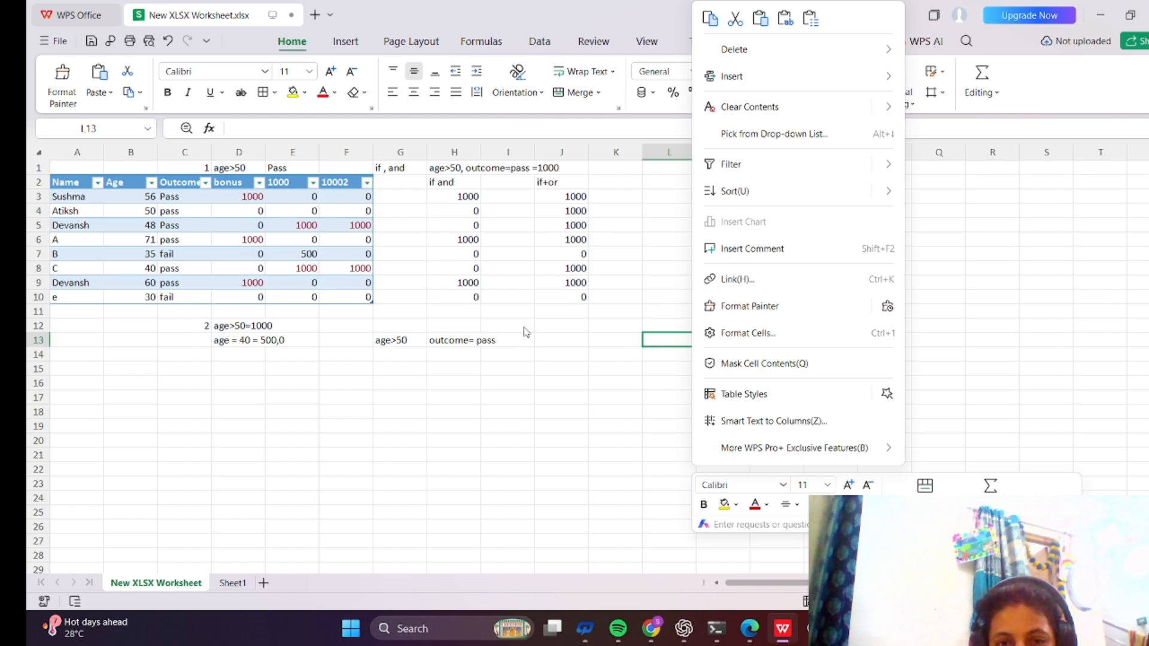
{"action": "left_click", "coordinate": [508, 386]}
{"action": "left_click_drag", "start_coordinate": [509, 393], "coordinate": [318, 414]}
{"action": "left_click", "coordinate": [318, 414]}
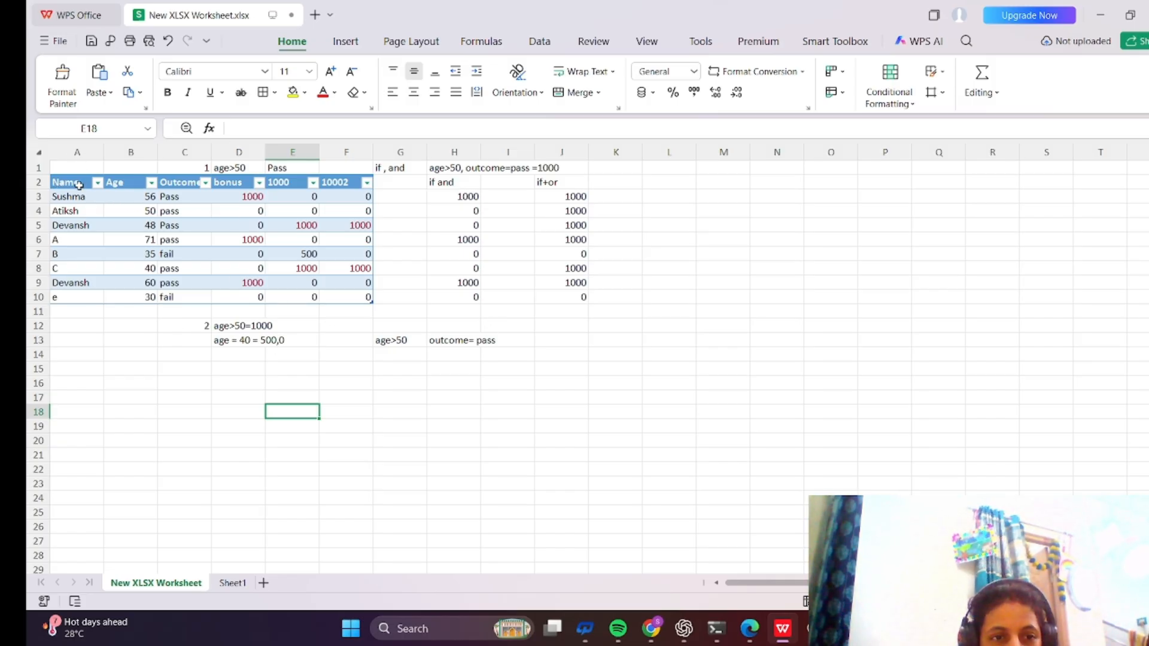
Select the table and edit its Equal To rule in the Rules Manager into a rule formatting the top 3 ranked values.
{"action": "left_click_drag", "start_coordinate": [79, 185], "coordinate": [330, 297]}
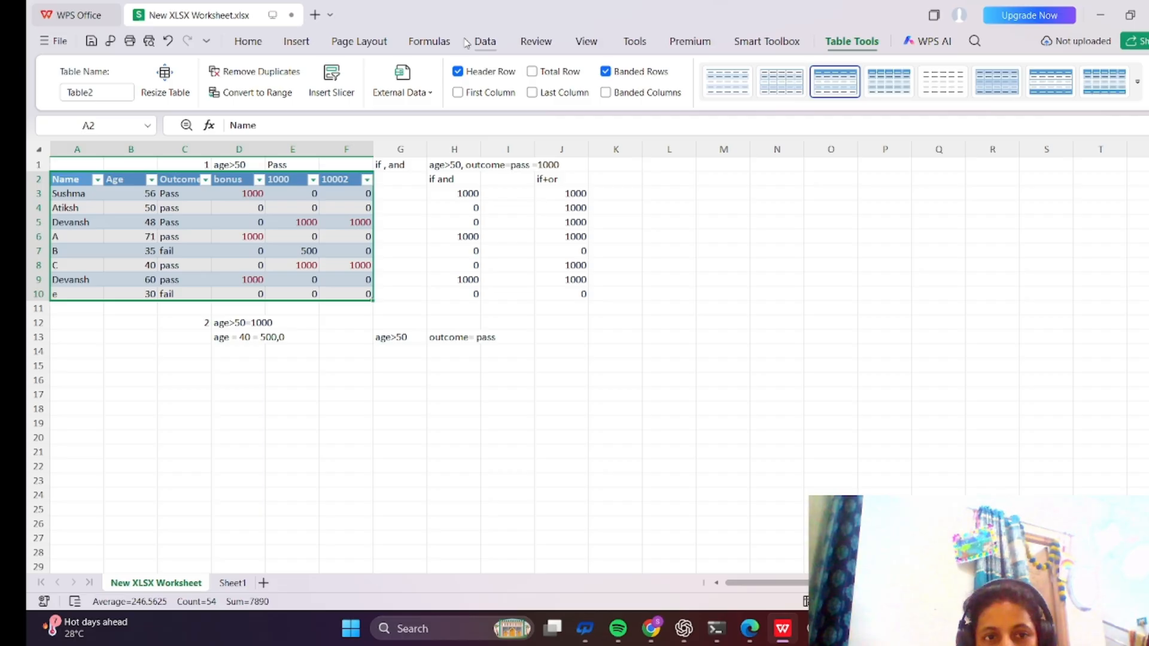
{"action": "left_click", "coordinate": [260, 47]}
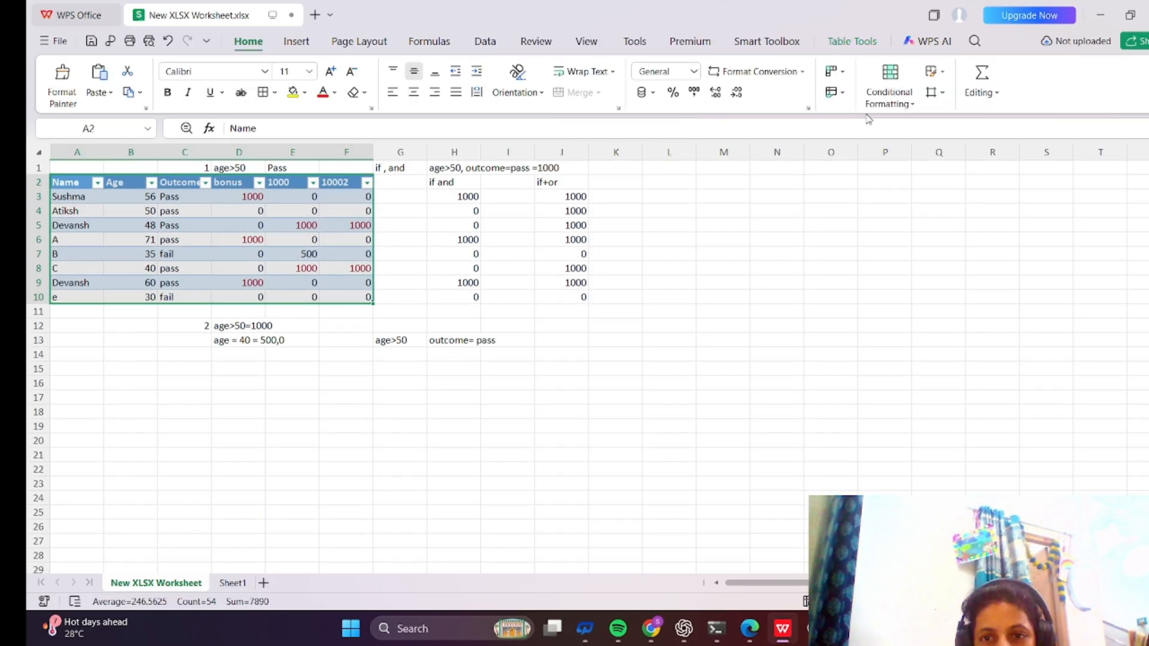
{"action": "left_click", "coordinate": [913, 102]}
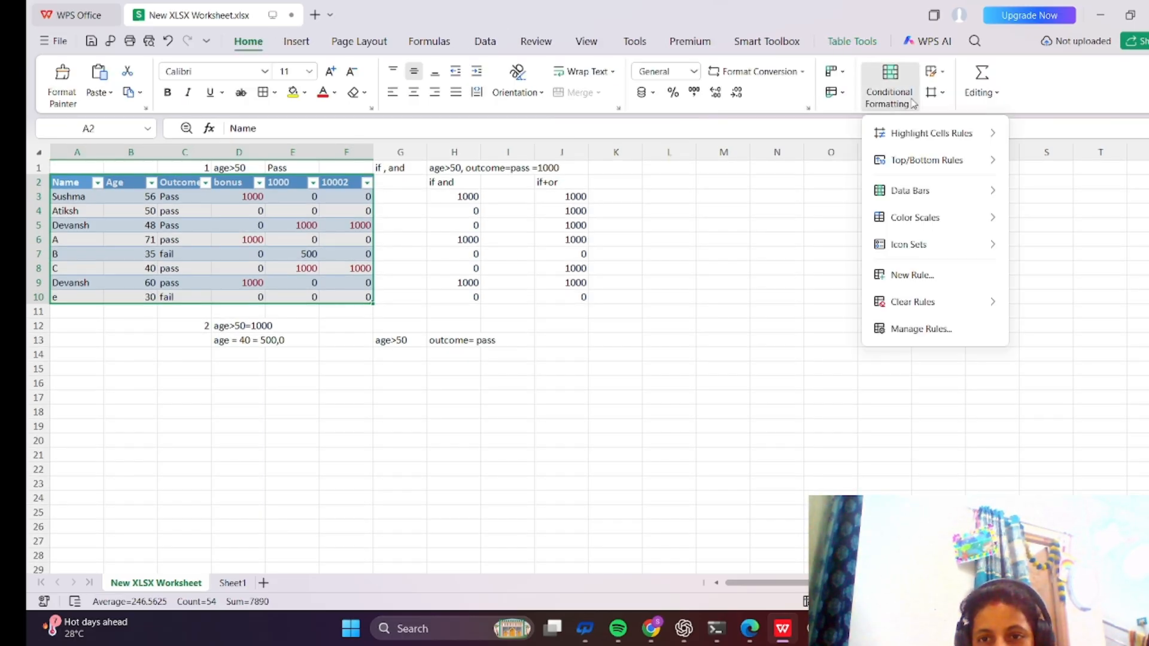
{"action": "left_click", "coordinate": [944, 330]}
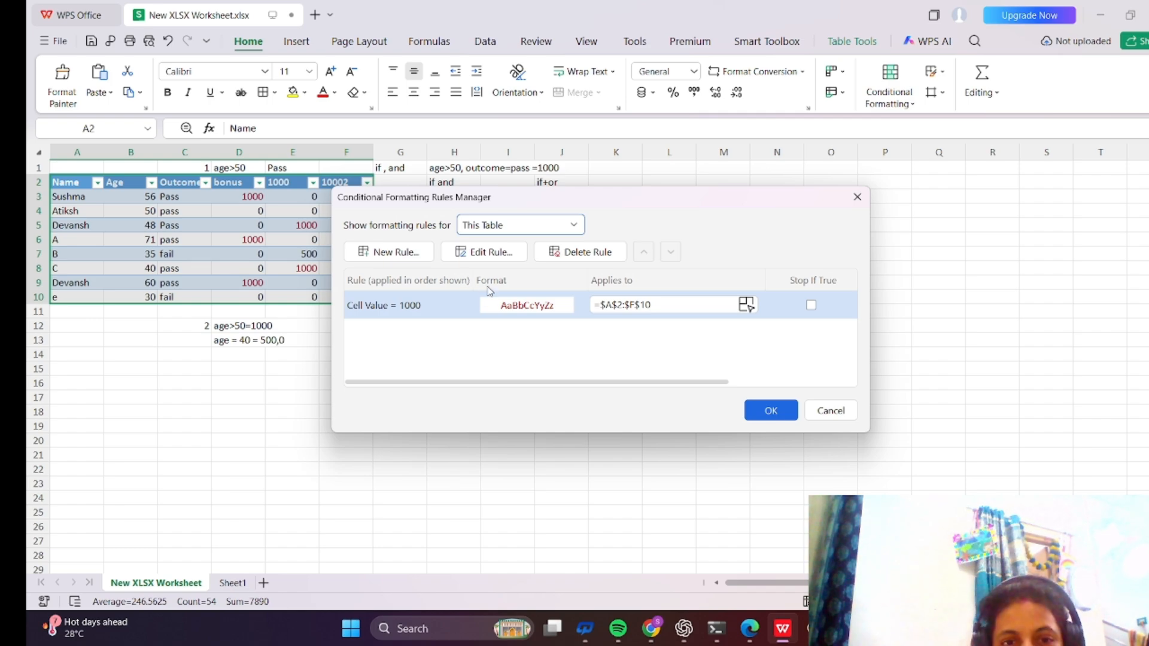
{"action": "left_click", "coordinate": [493, 254]}
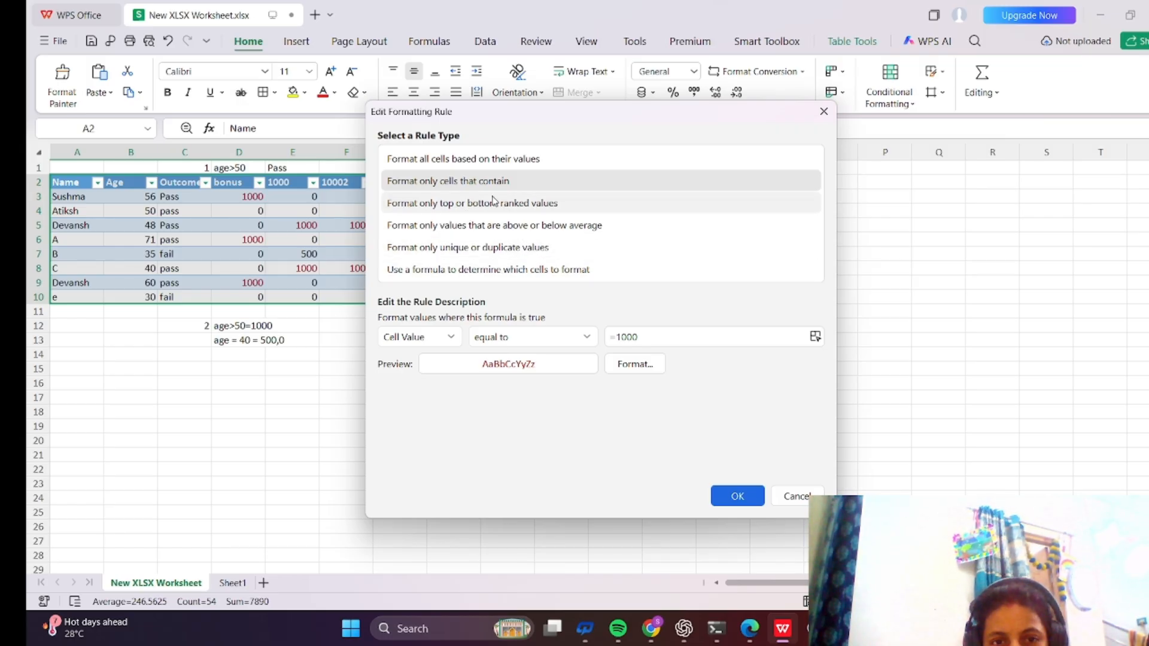
{"action": "left_click", "coordinate": [459, 208]}
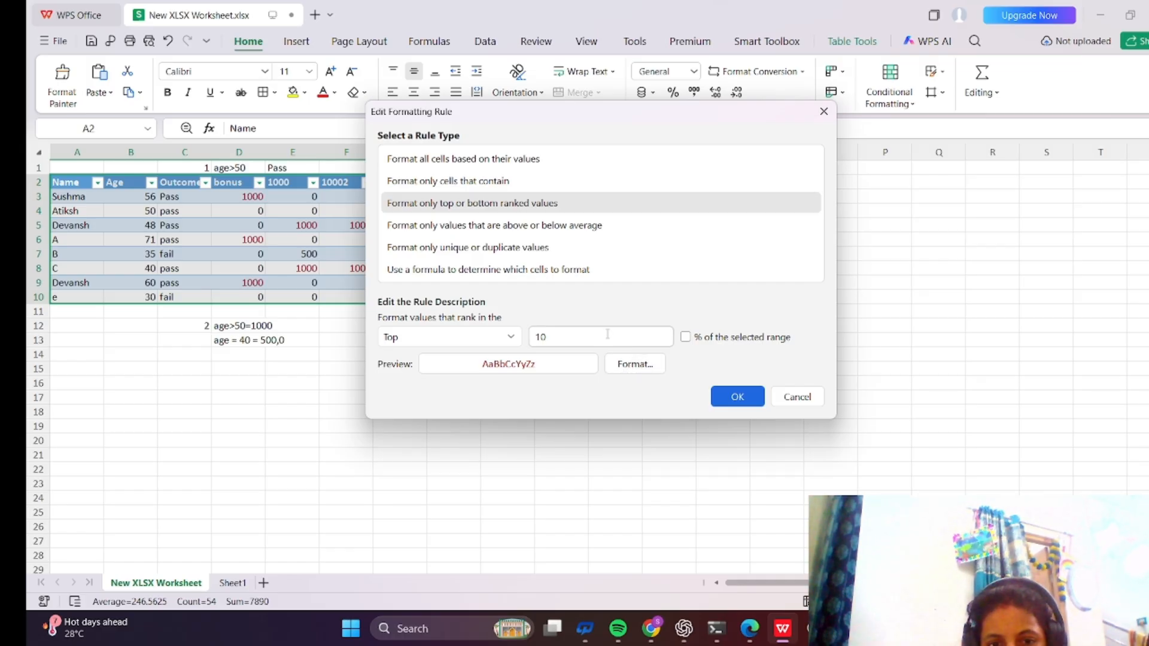
{"action": "left_click", "coordinate": [660, 336]}
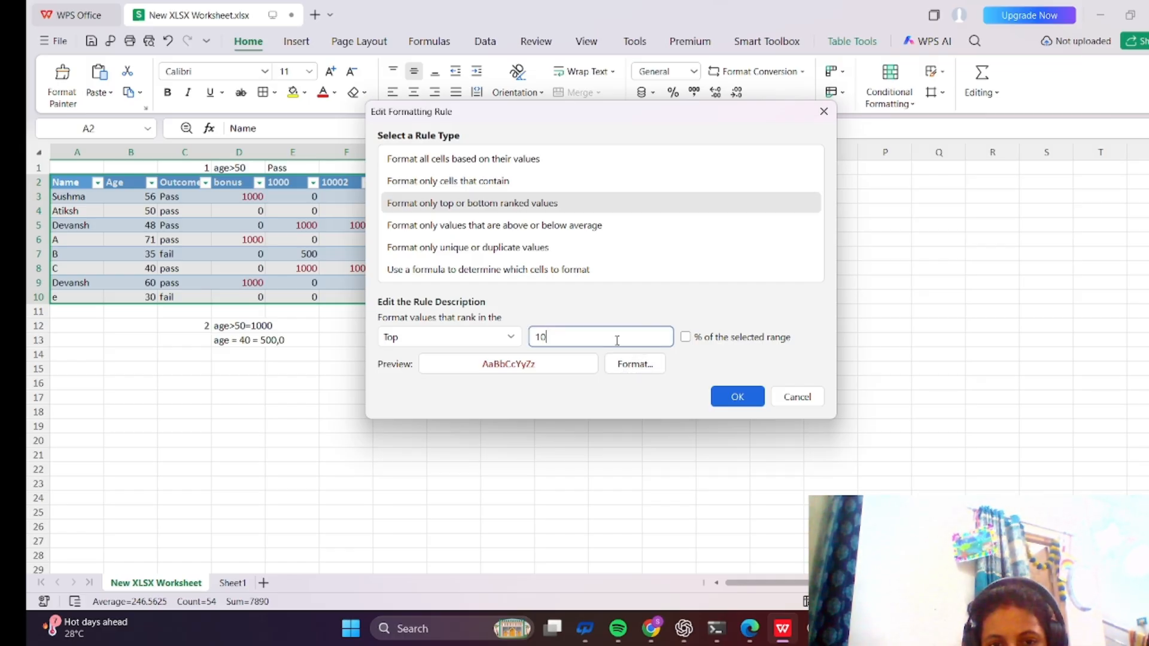
{"action": "key", "text": "BackSpace"}
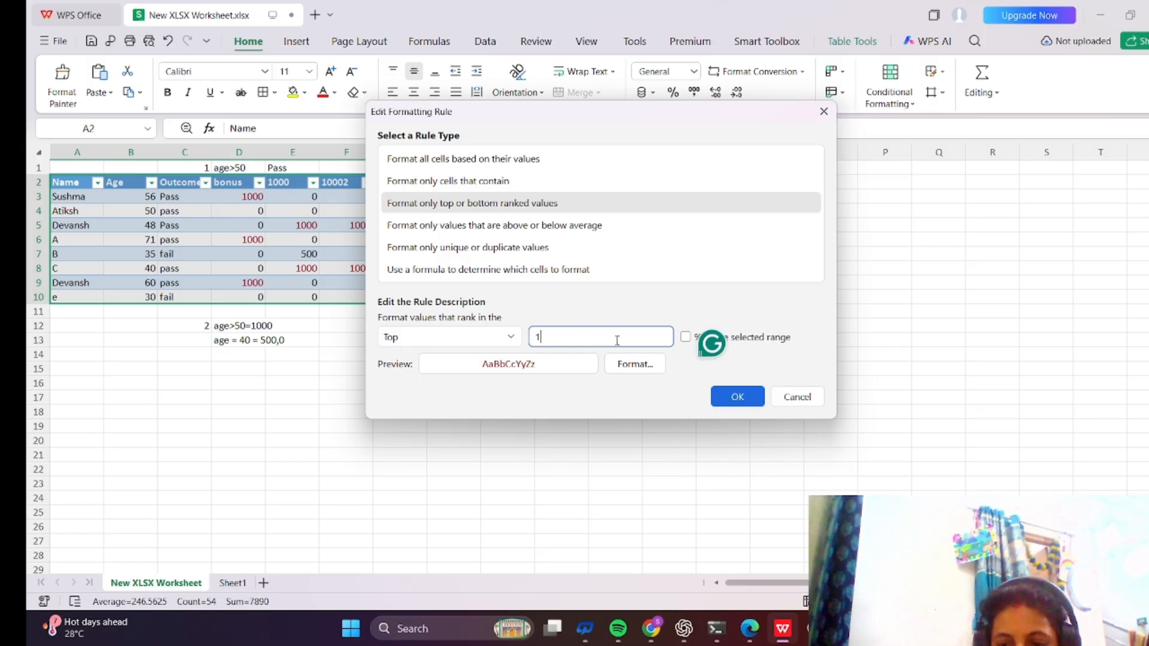
{"action": "key", "text": "BackSpace"}
{"action": "type", "text": "3"}
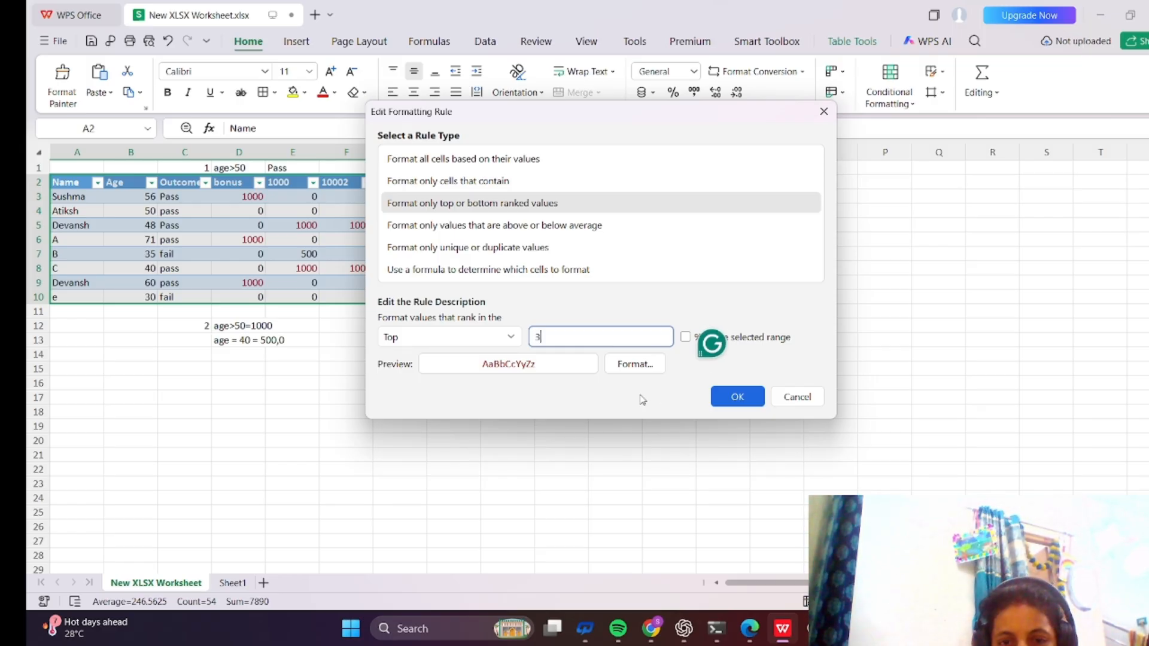
Set the edited rule's format to the Text number category and apply the rule change.
{"action": "left_click", "coordinate": [624, 365]}
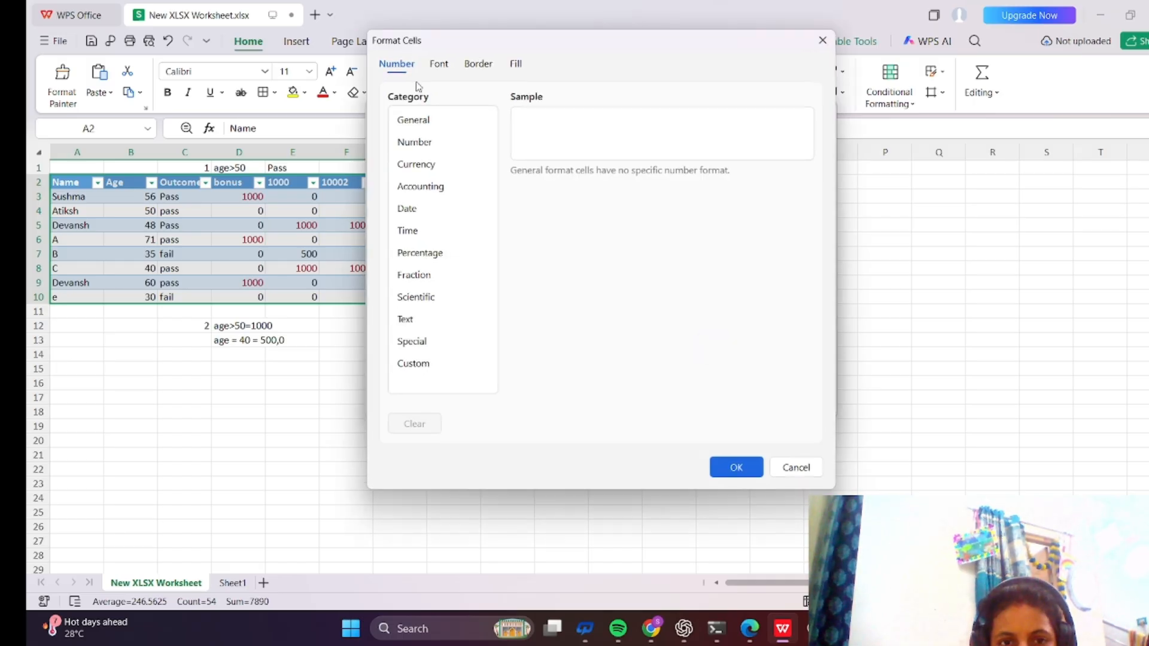
{"action": "left_click", "coordinate": [423, 150]}
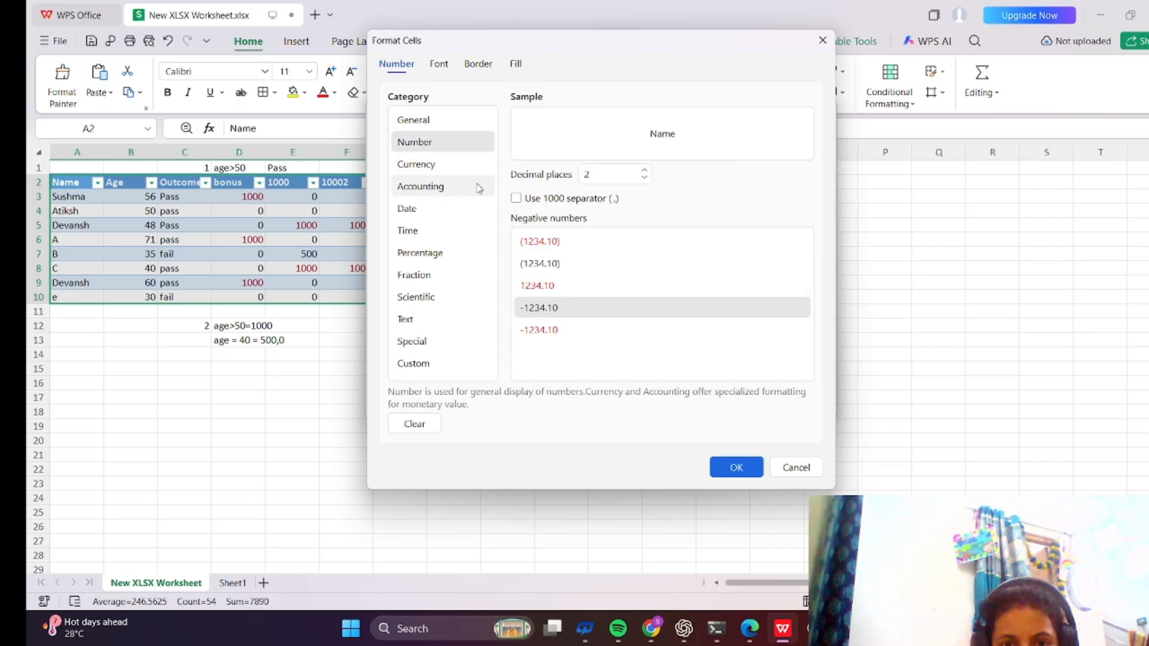
{"action": "left_click", "coordinate": [428, 122]}
{"action": "left_click", "coordinate": [428, 168]}
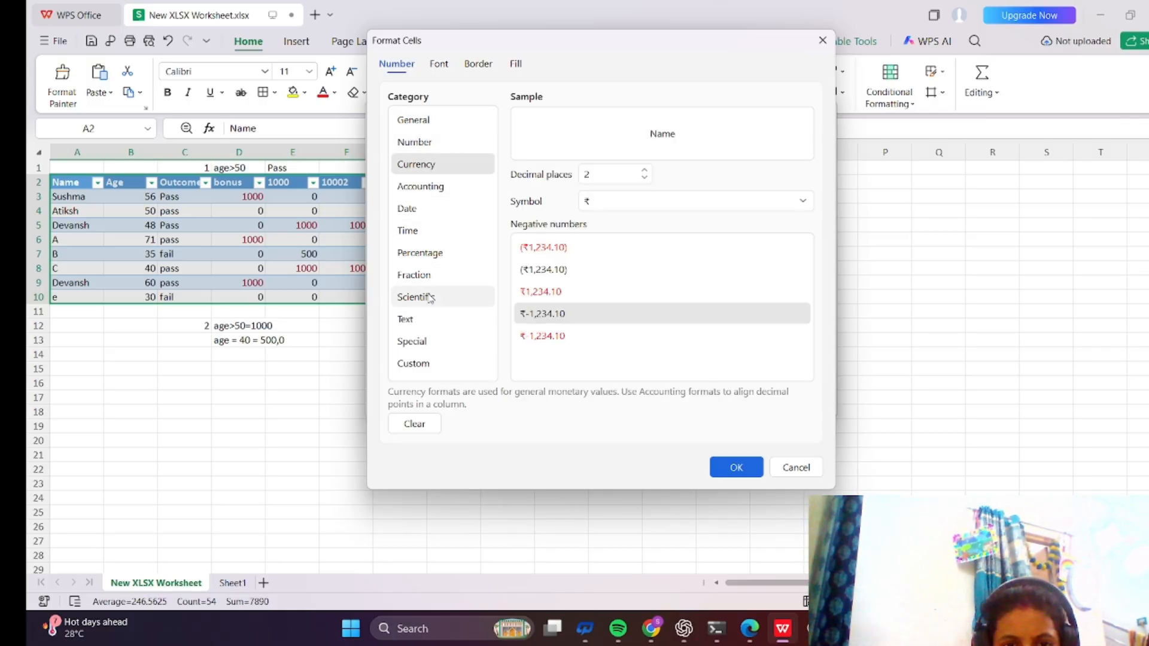
{"action": "left_click", "coordinate": [421, 321]}
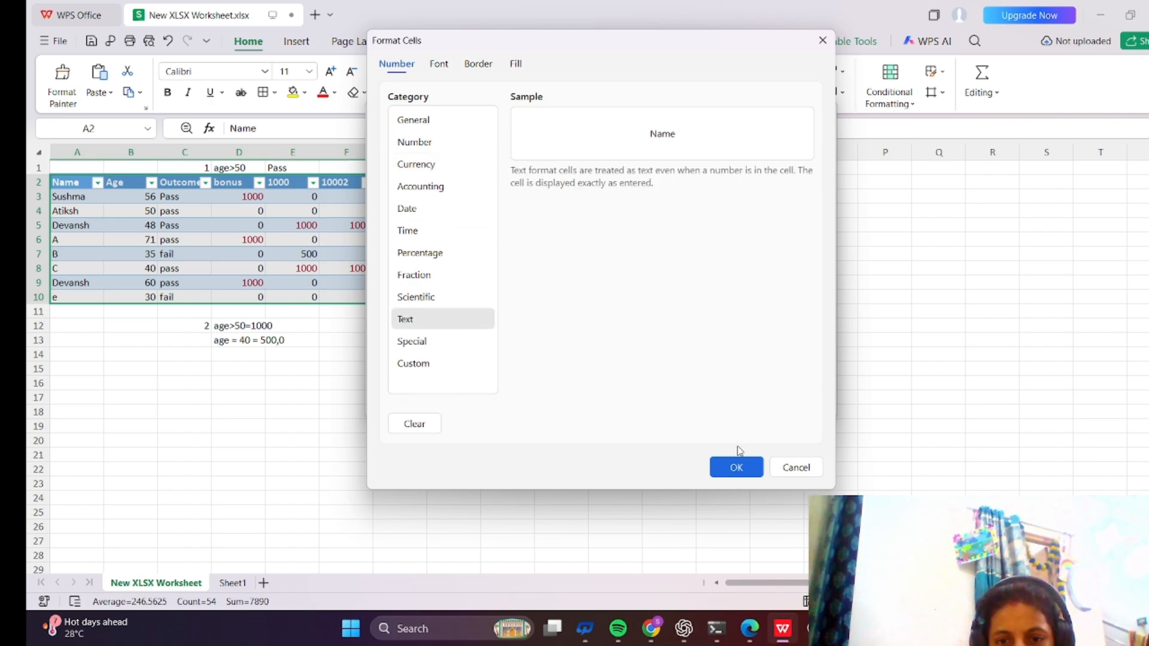
{"action": "left_click", "coordinate": [738, 468]}
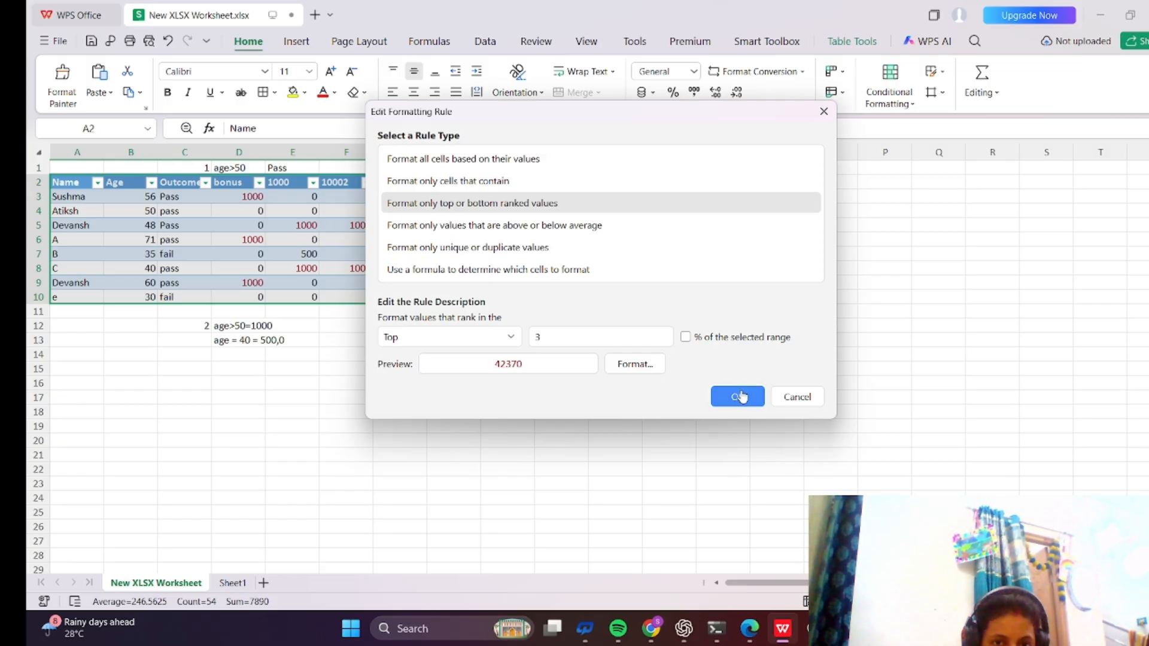
{"action": "left_click", "coordinate": [742, 397]}
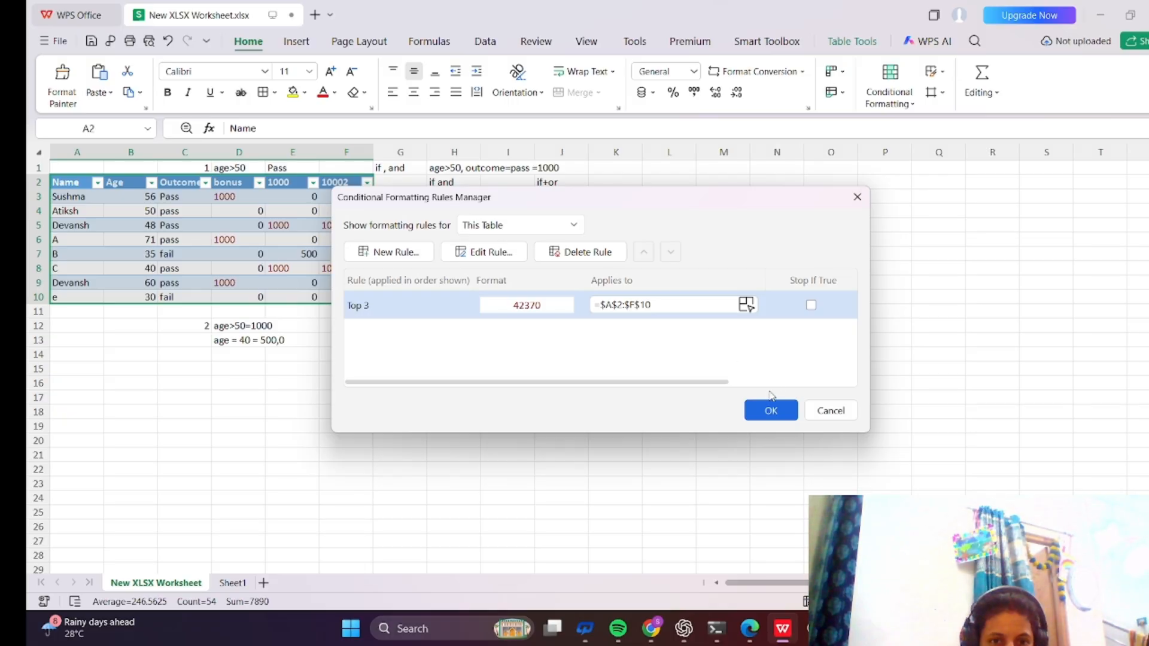
{"action": "left_click", "coordinate": [775, 411]}
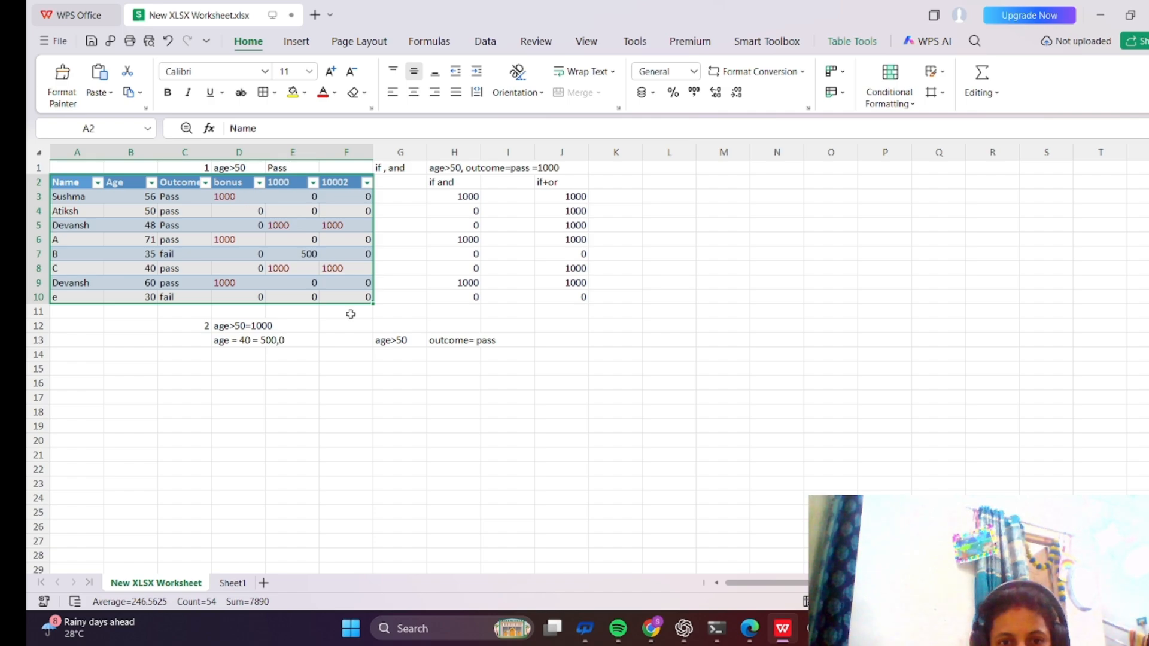
Reselect the table A2:F10 and clear the conditional formatting rules from the selected cells.
{"action": "left_click", "coordinate": [330, 398]}
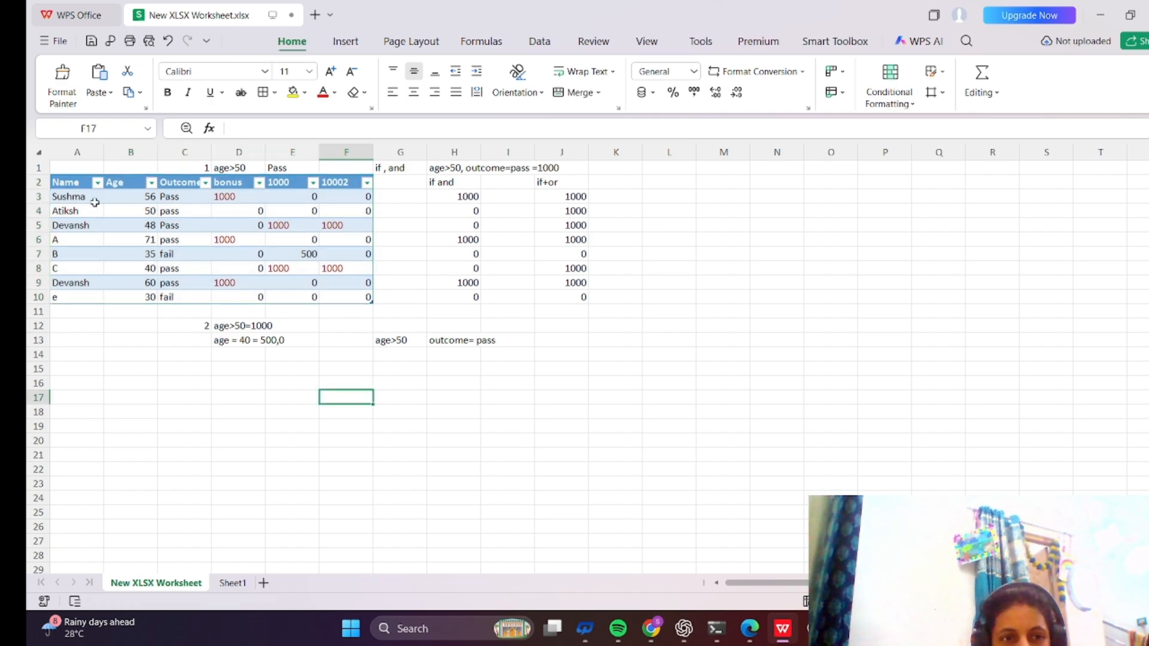
{"action": "left_click_drag", "start_coordinate": [73, 182], "coordinate": [359, 293]}
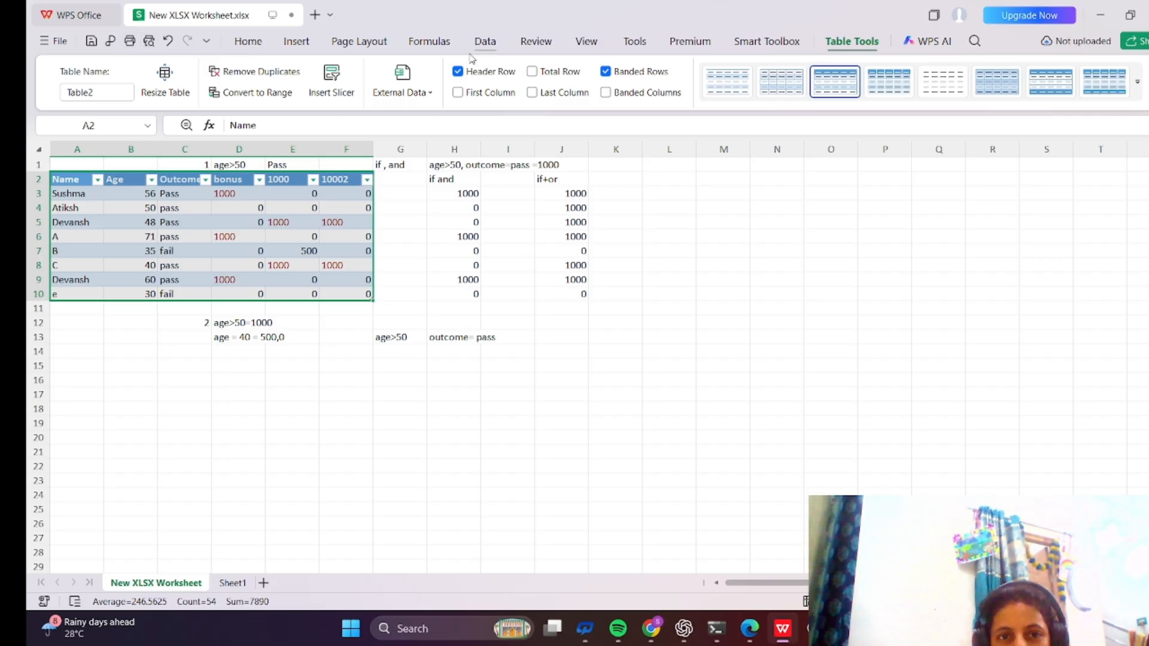
{"action": "left_click", "coordinate": [256, 43]}
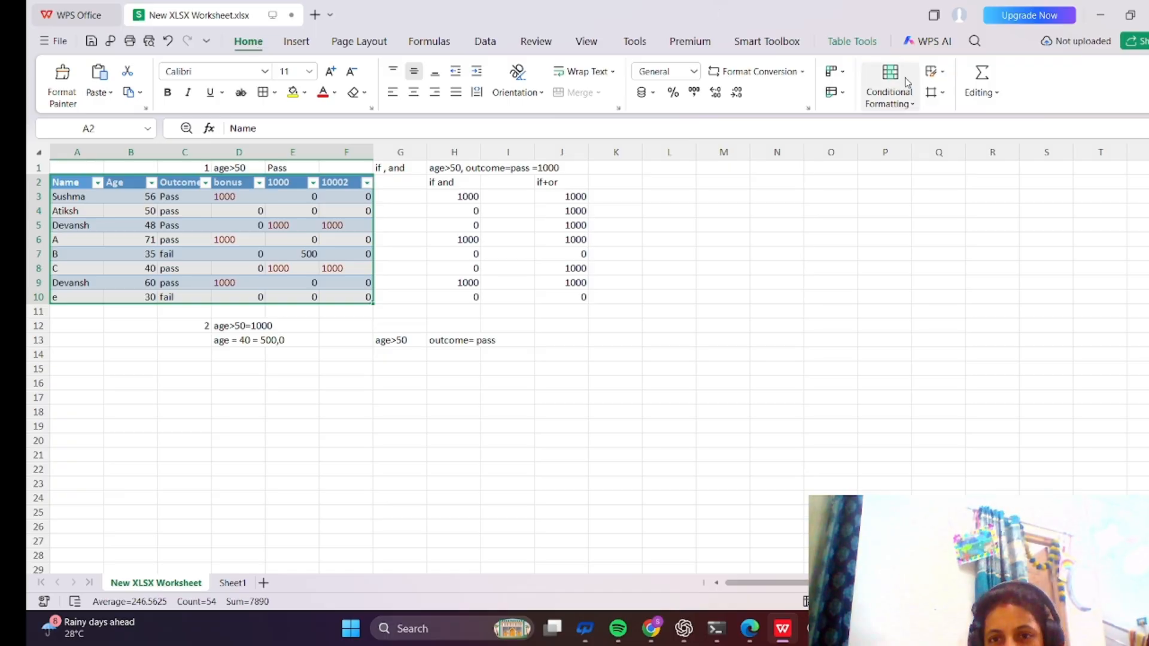
{"action": "left_click", "coordinate": [913, 106]}
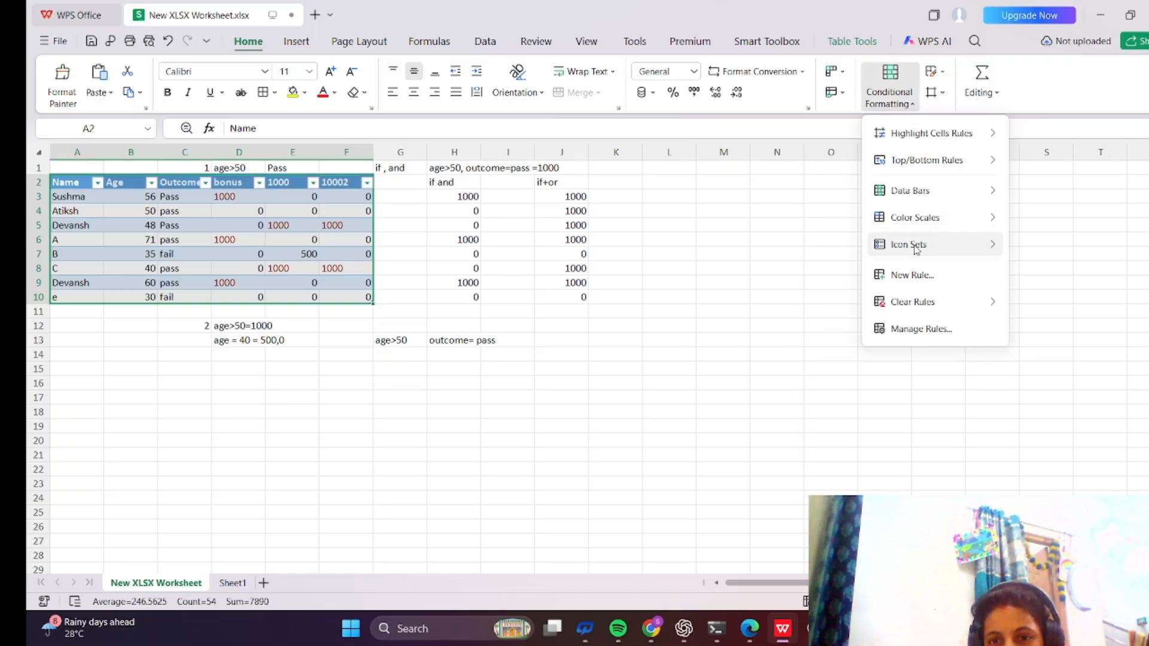
{"action": "mouse_move", "coordinate": [890, 301]}
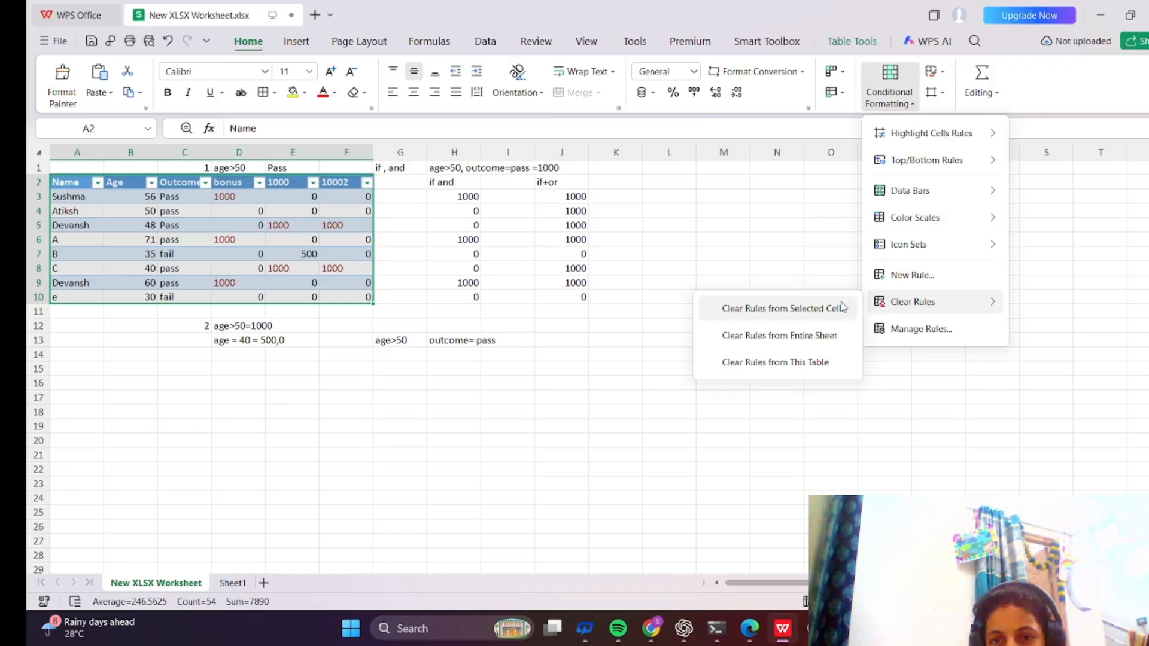
{"action": "left_click", "coordinate": [826, 311]}
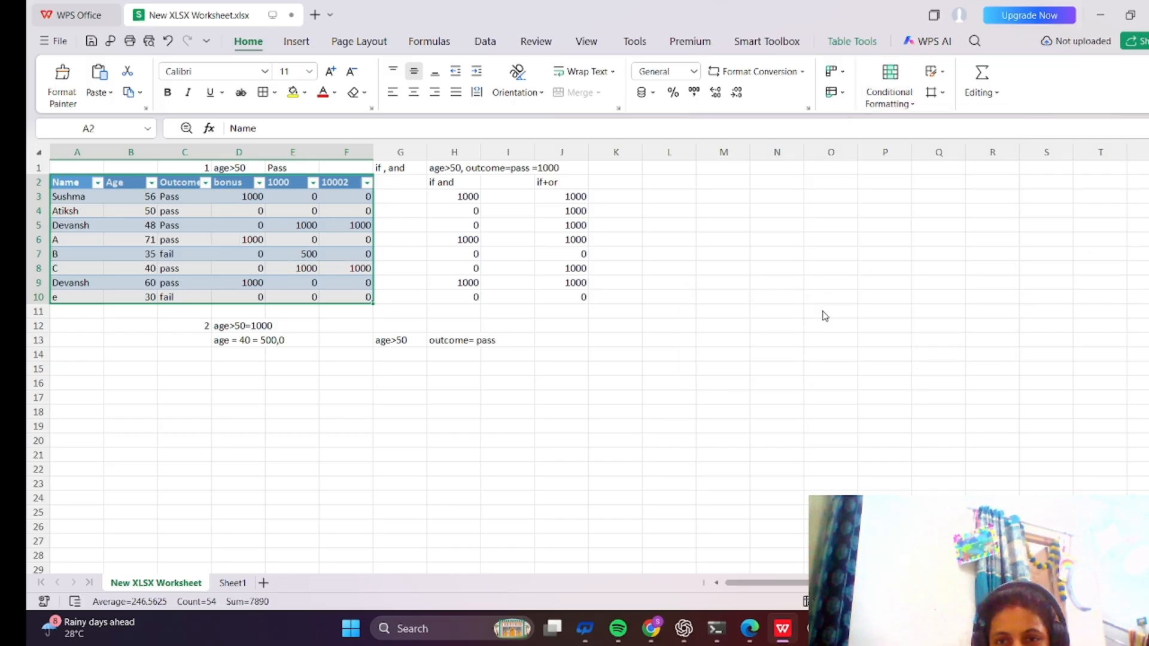
Create a new 2-Color Scale rule for the selected table, setting the Highest Value maximum color to blue.
{"action": "left_click", "coordinate": [914, 106]}
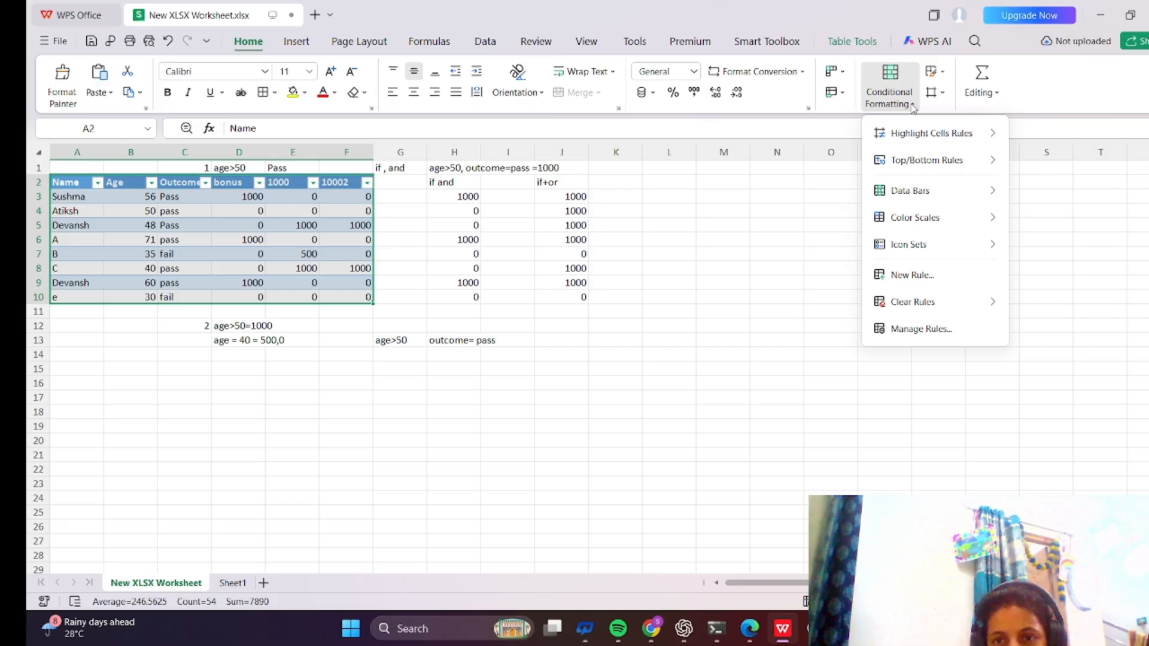
{"action": "mouse_move", "coordinate": [937, 198]}
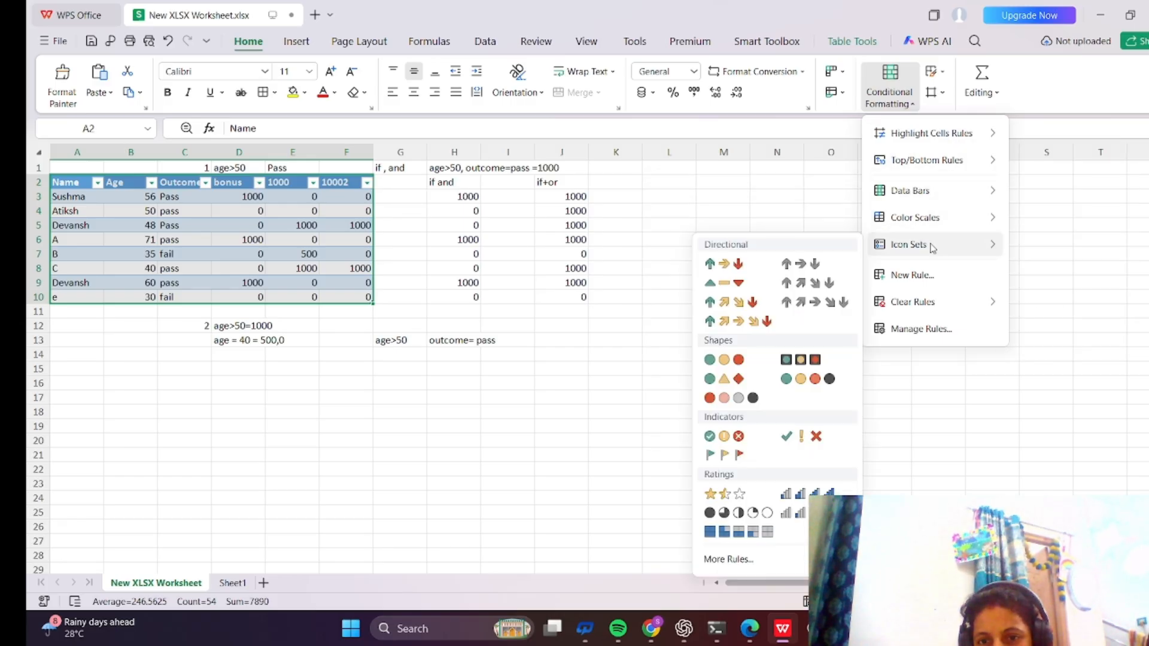
{"action": "left_click", "coordinate": [932, 280]}
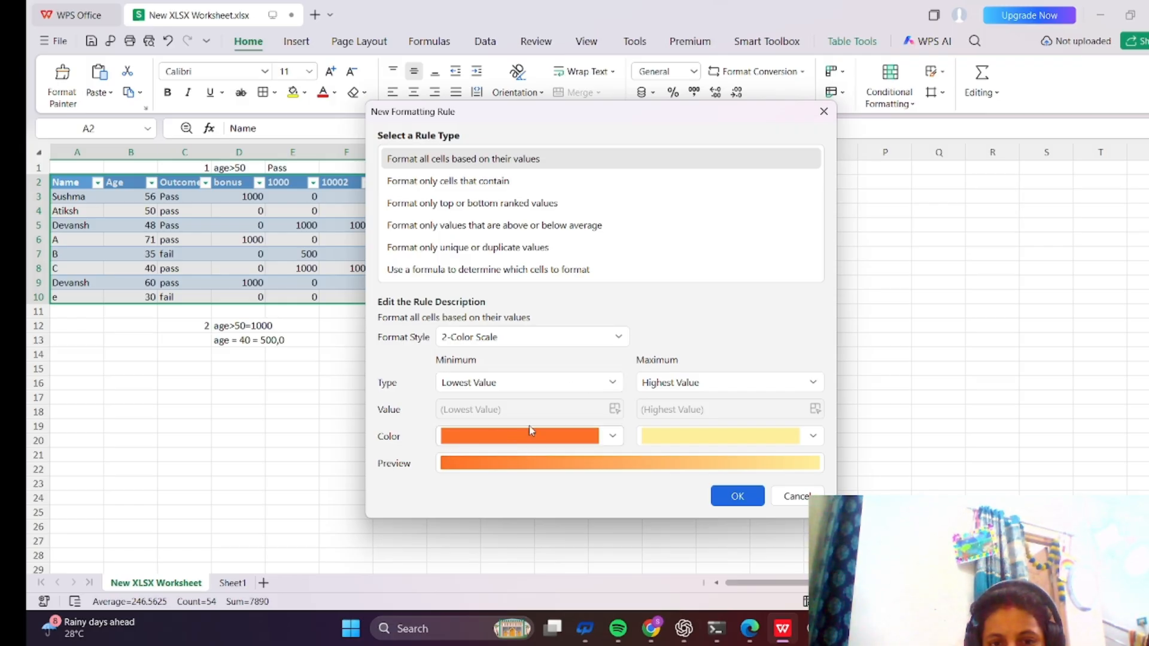
{"action": "left_click", "coordinate": [814, 383]}
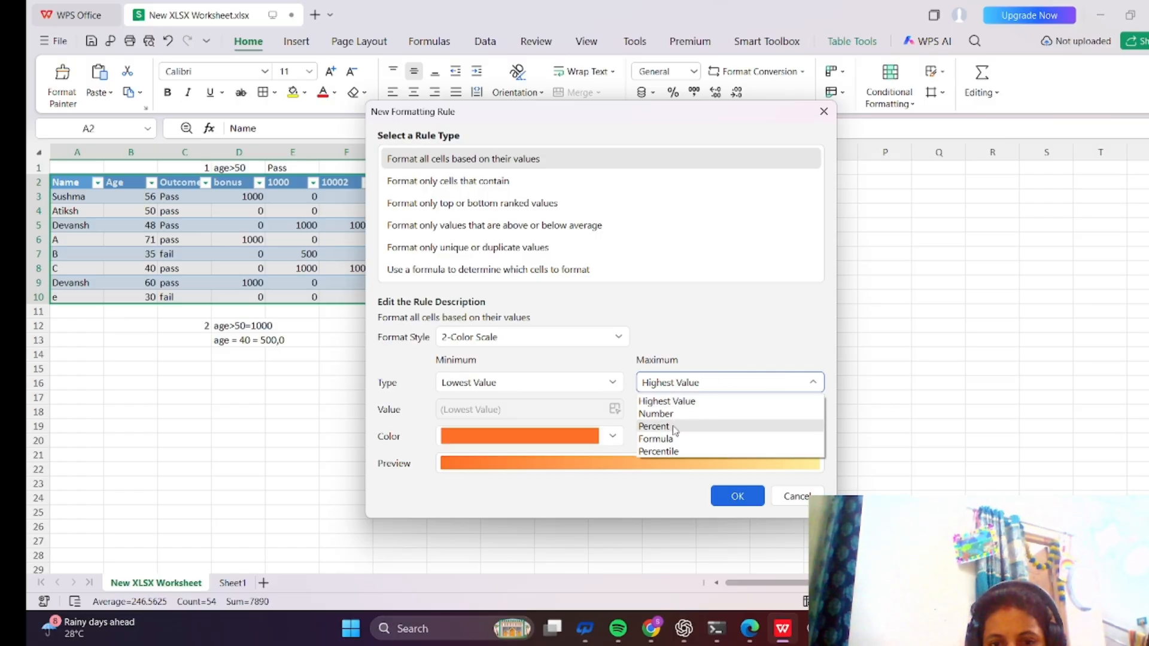
{"action": "left_click", "coordinate": [813, 382]}
{"action": "left_click", "coordinate": [815, 438]}
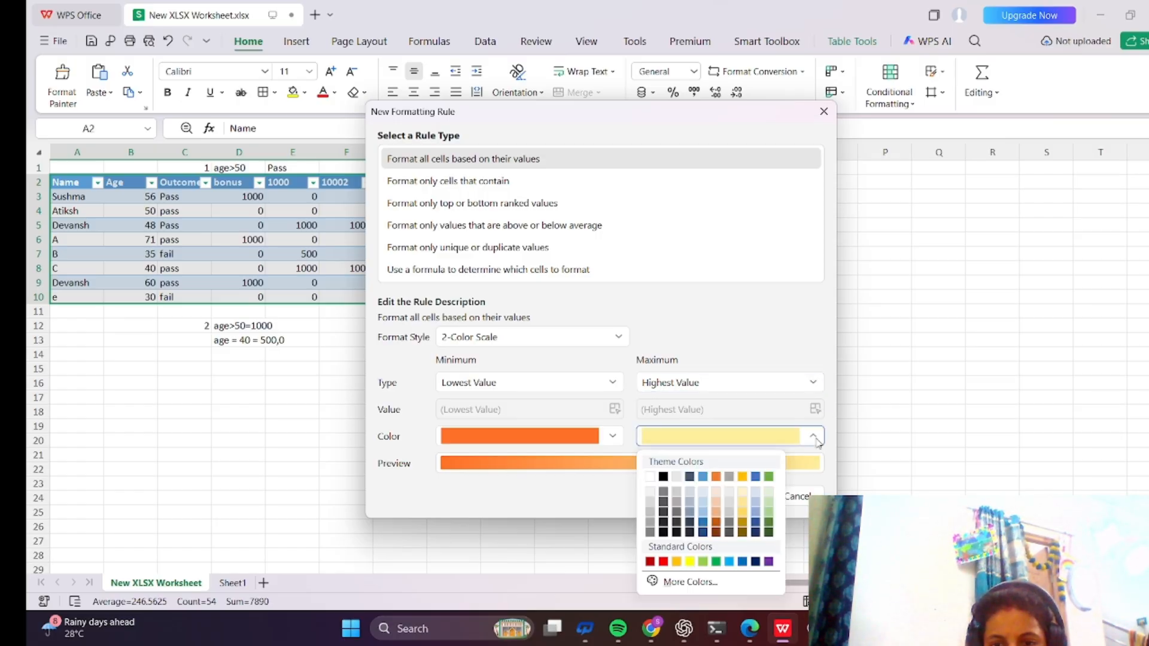
{"action": "left_click", "coordinate": [729, 561]}
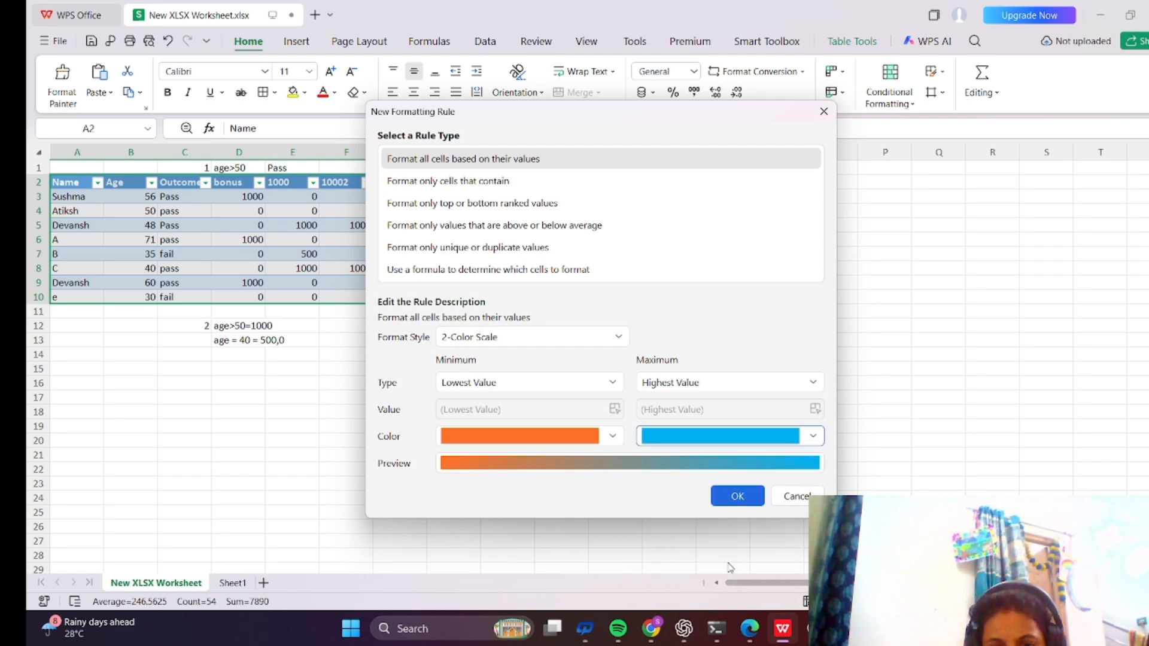
{"action": "left_click", "coordinate": [737, 496]}
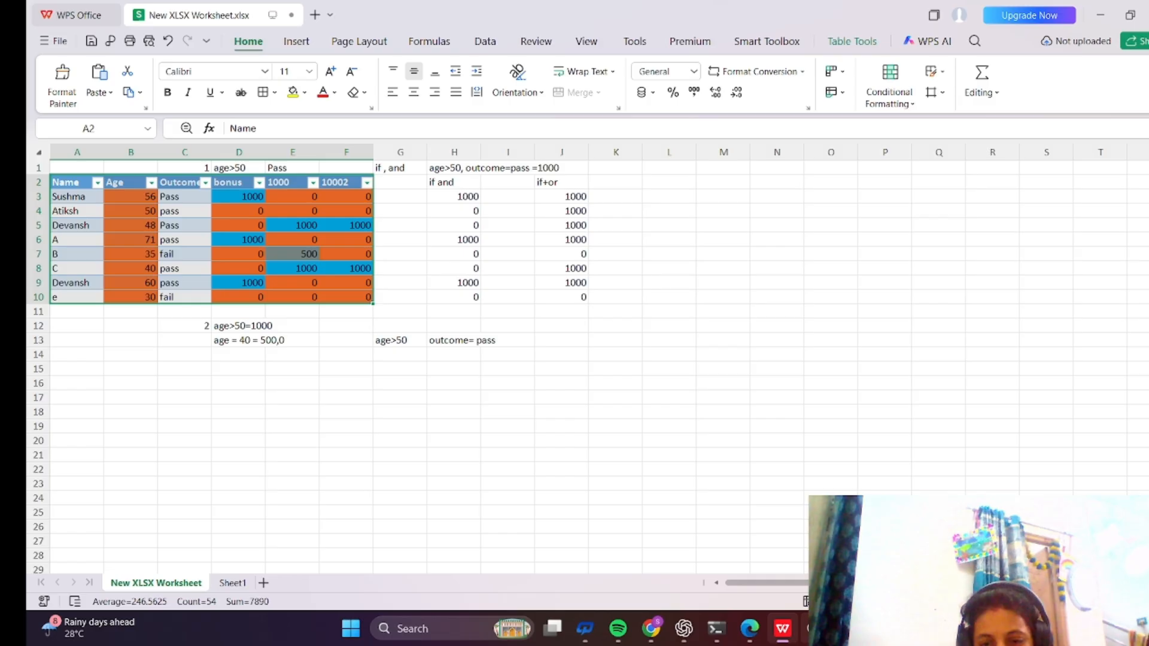
{"action": "mouse_move", "coordinate": [815, 629]}
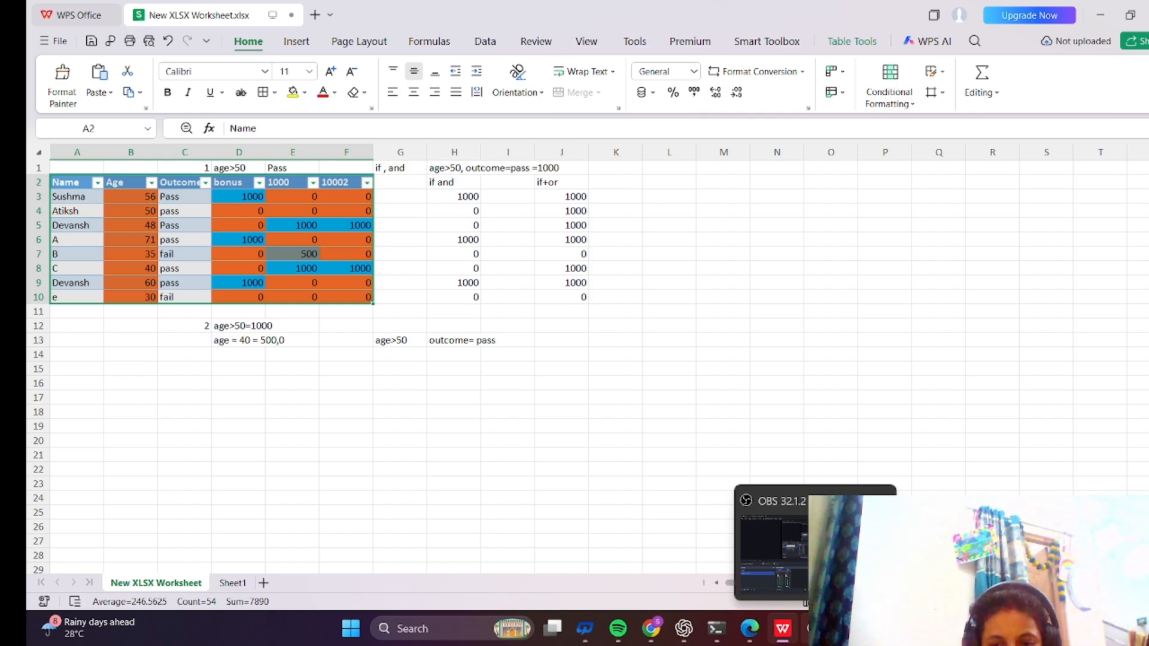
{"action": "left_click", "coordinate": [816, 628]}
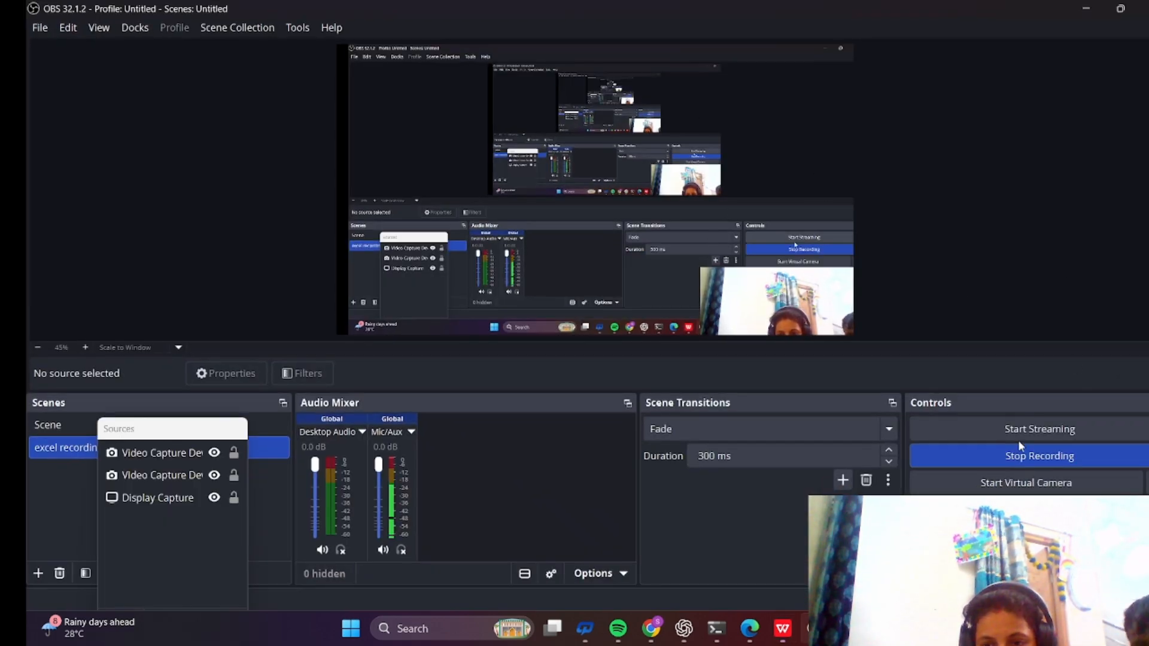